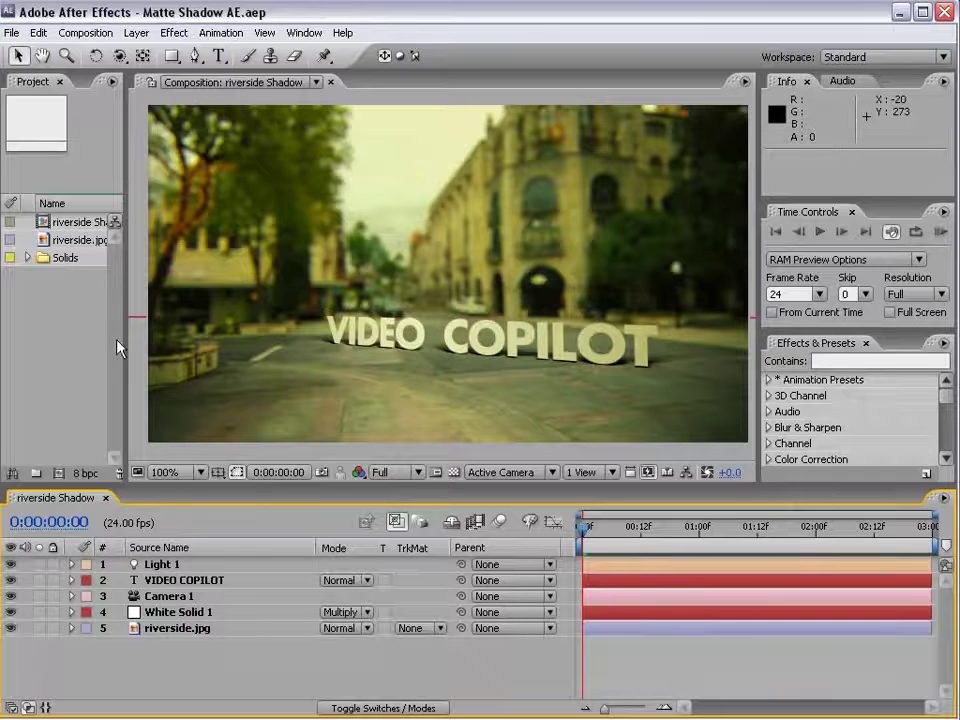
- Create a new composition from riverside.jpg and compare it with the finished riverside Shadow composition
drag(126, 347, 188, 350)
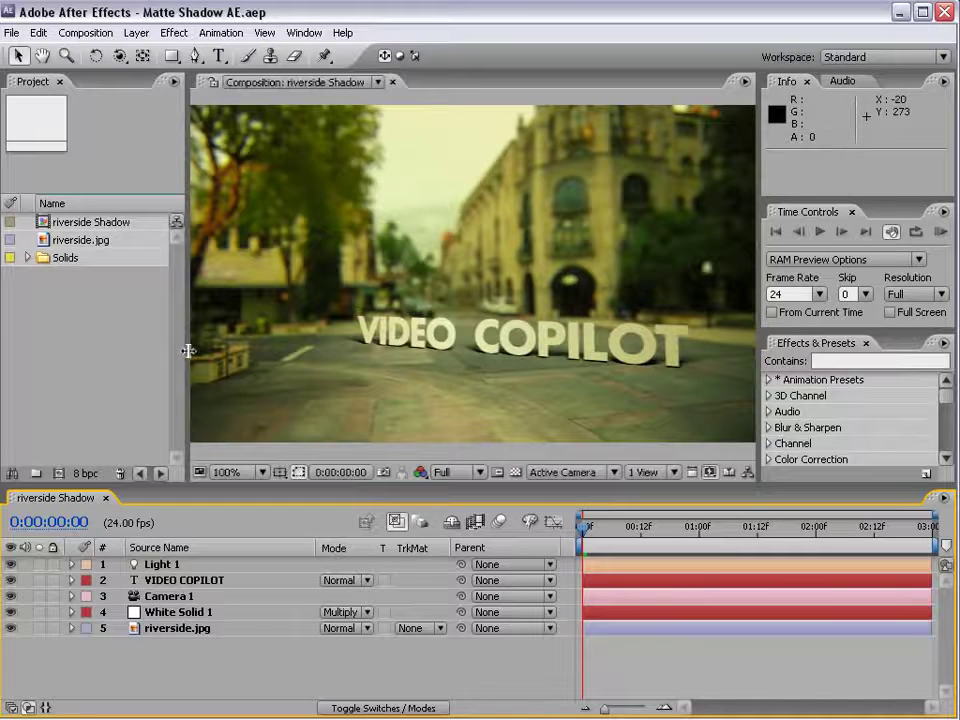
drag(80, 243, 57, 478)
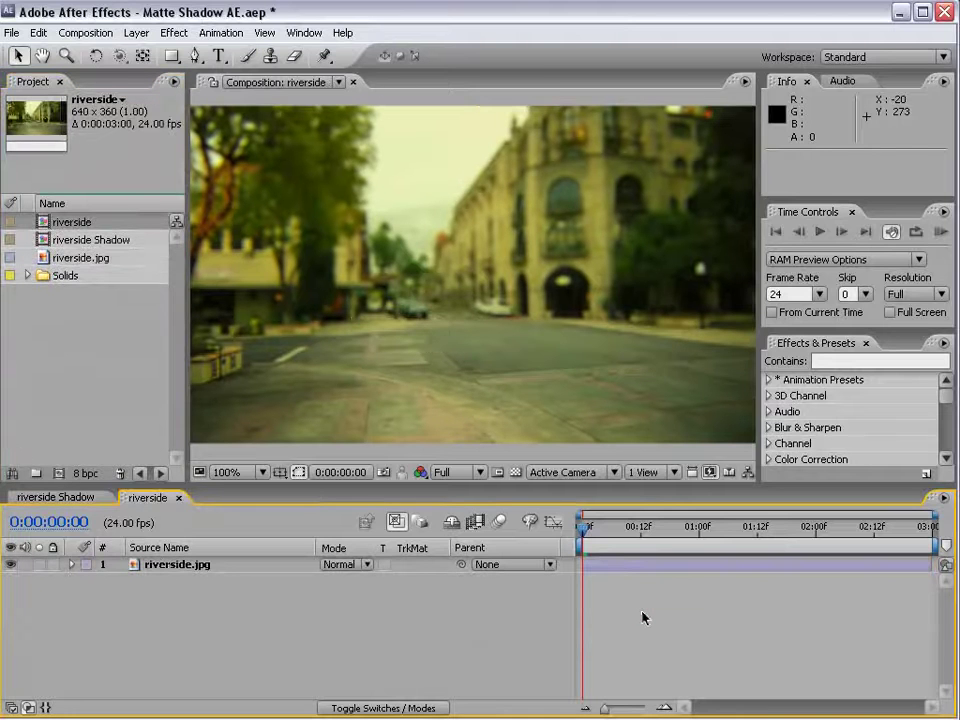
drag(618, 529, 534, 546)
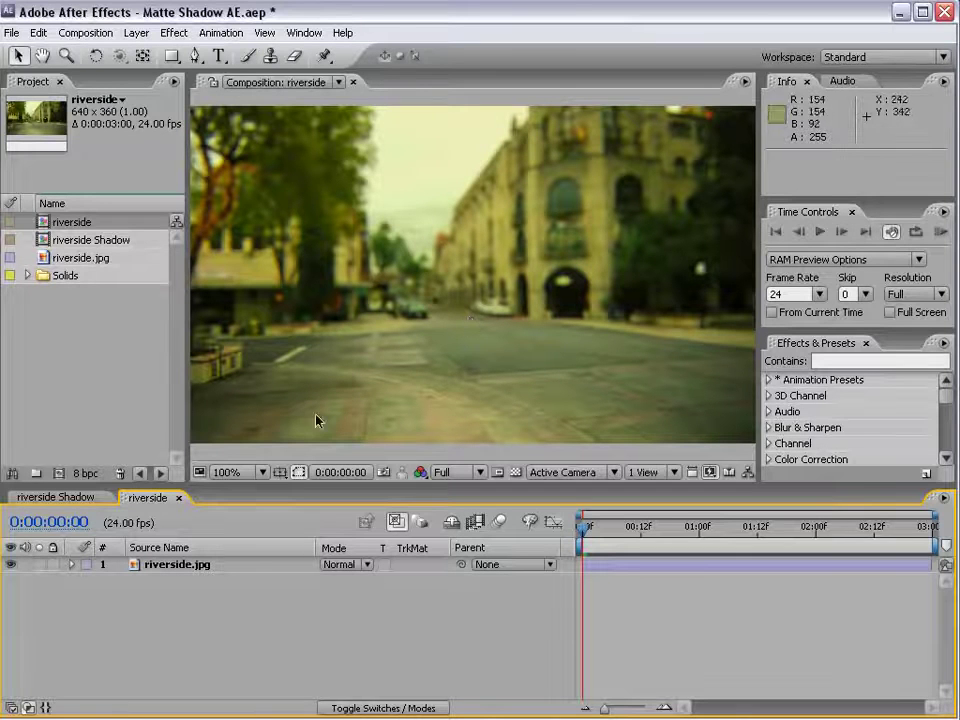
click(40, 497)
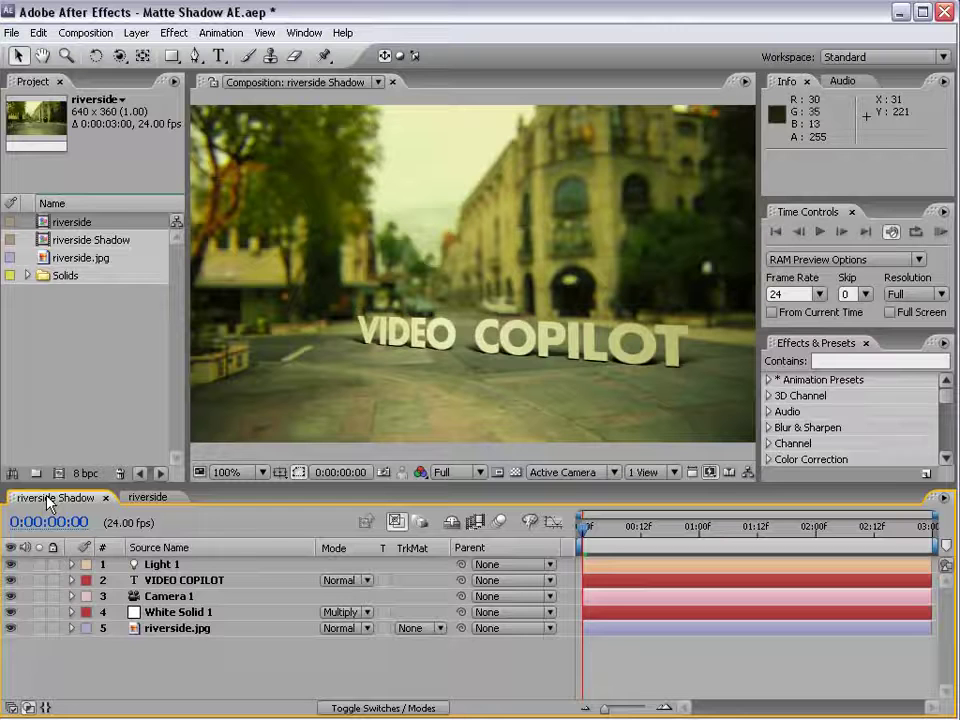
click(150, 497)
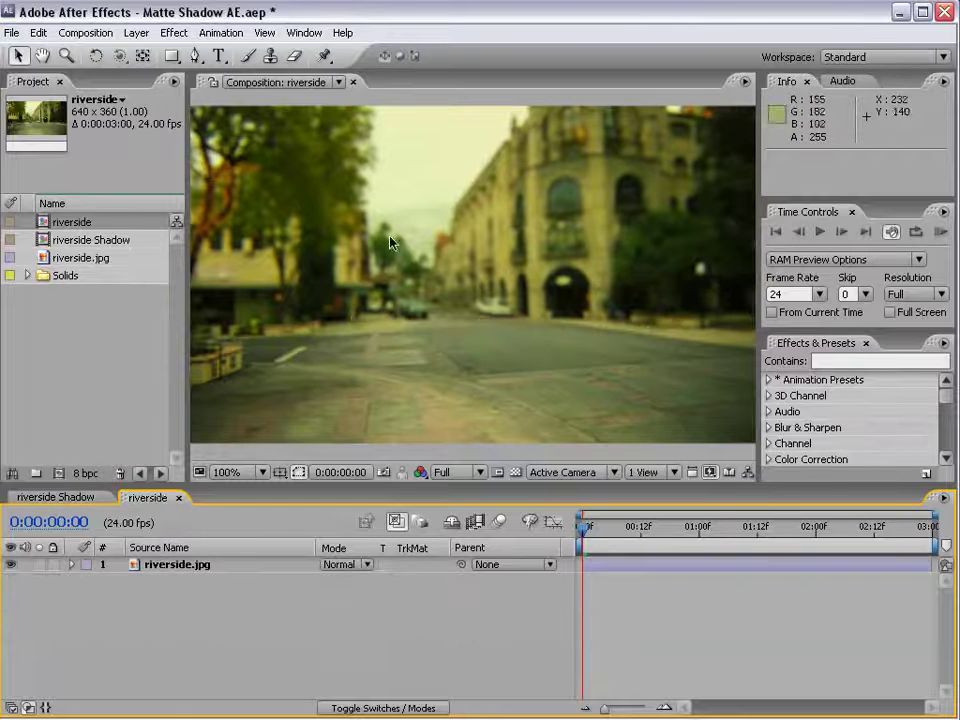
- Add a white 600 x 600 pixel solid named BG to the riverside composition
click(136, 32)
mouse_move(140, 58)
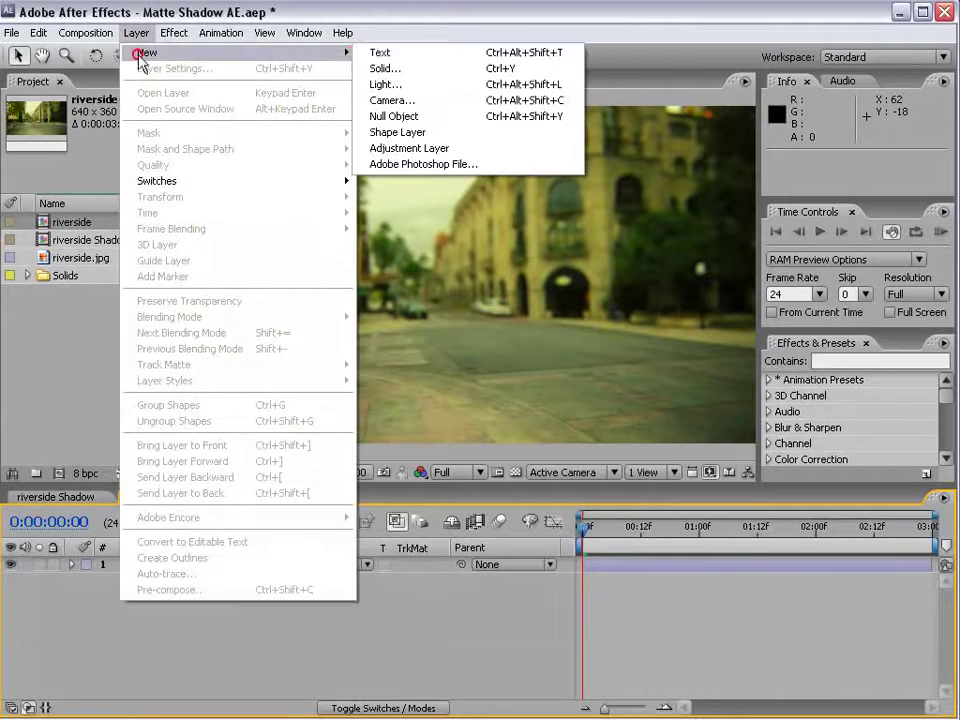
click(414, 68)
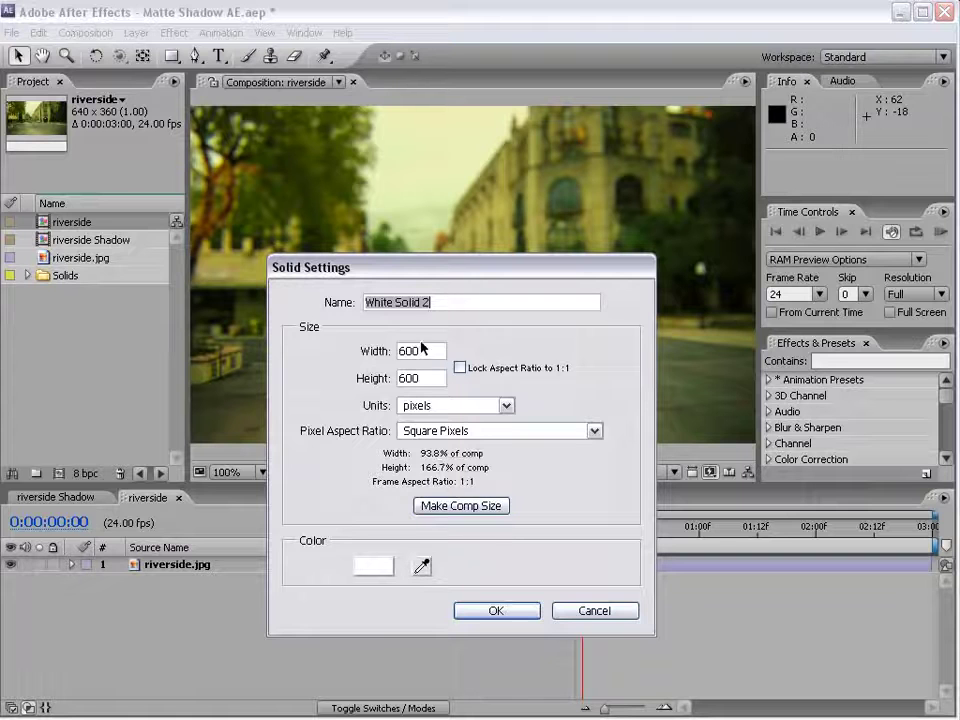
drag(436, 352, 360, 352)
drag(432, 379, 340, 381)
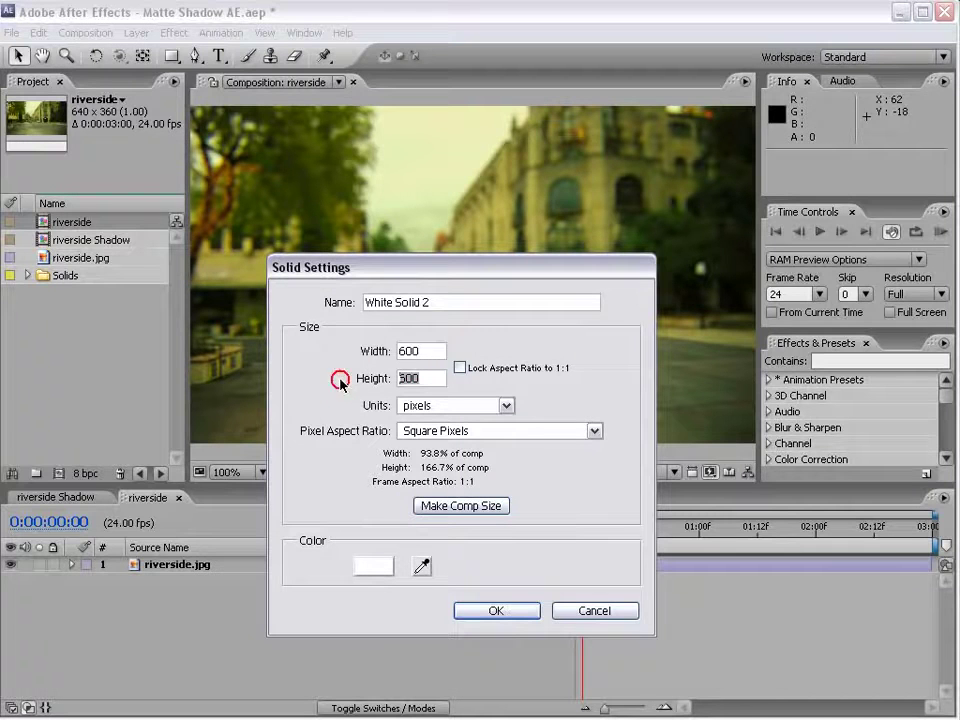
click(420, 302)
text(BG)
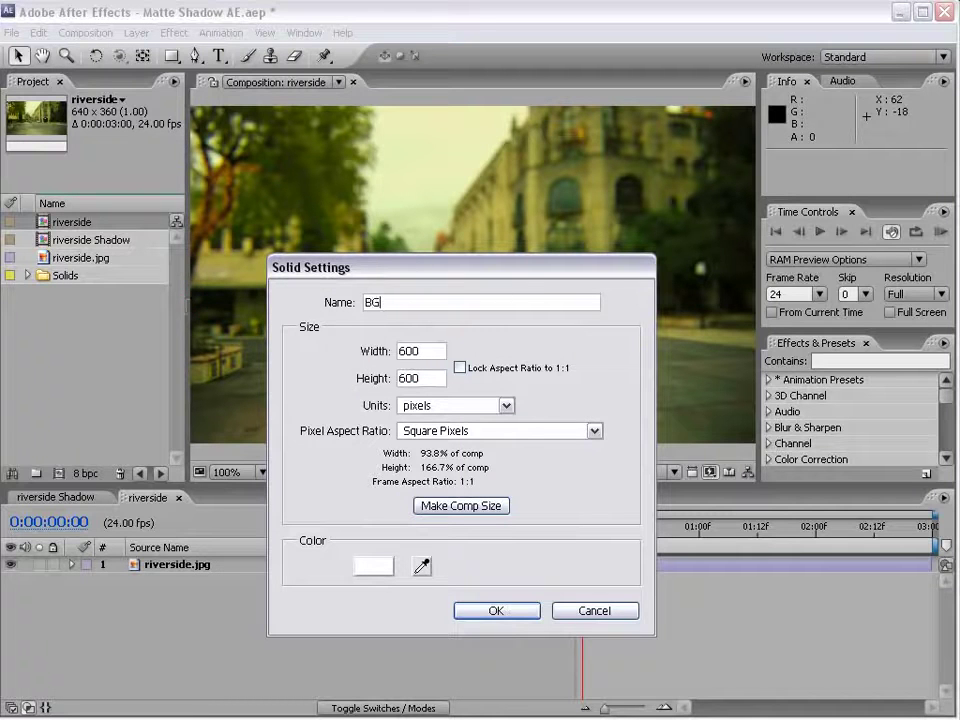
click(485, 610)
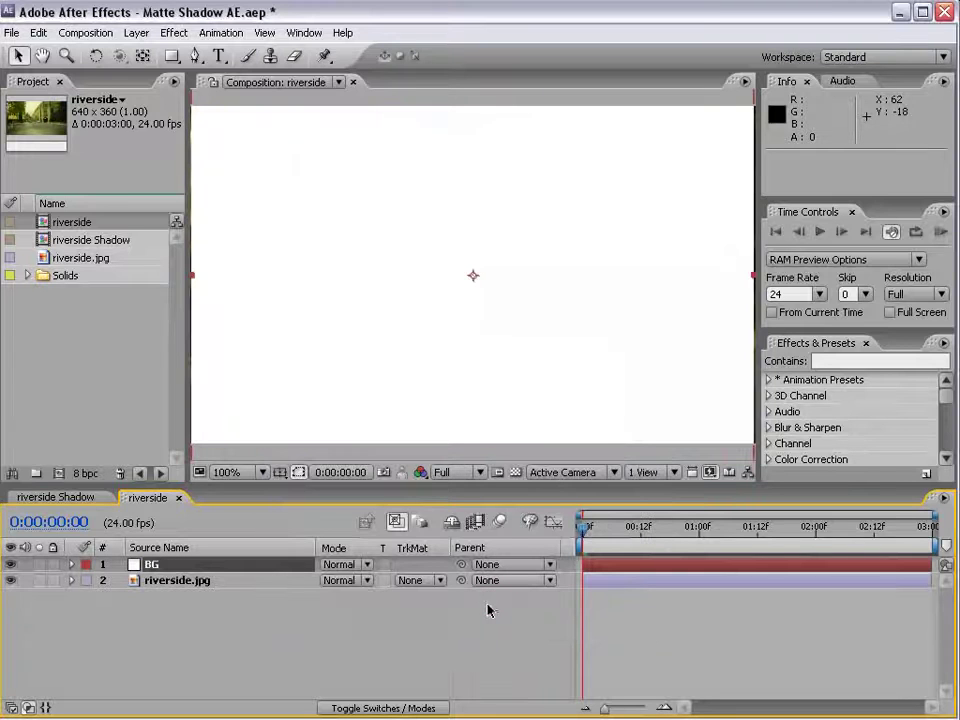
- Make the BG solid a 3D layer, rotate it flat and lower it to about Y 299 as a ground plane
key(F4)
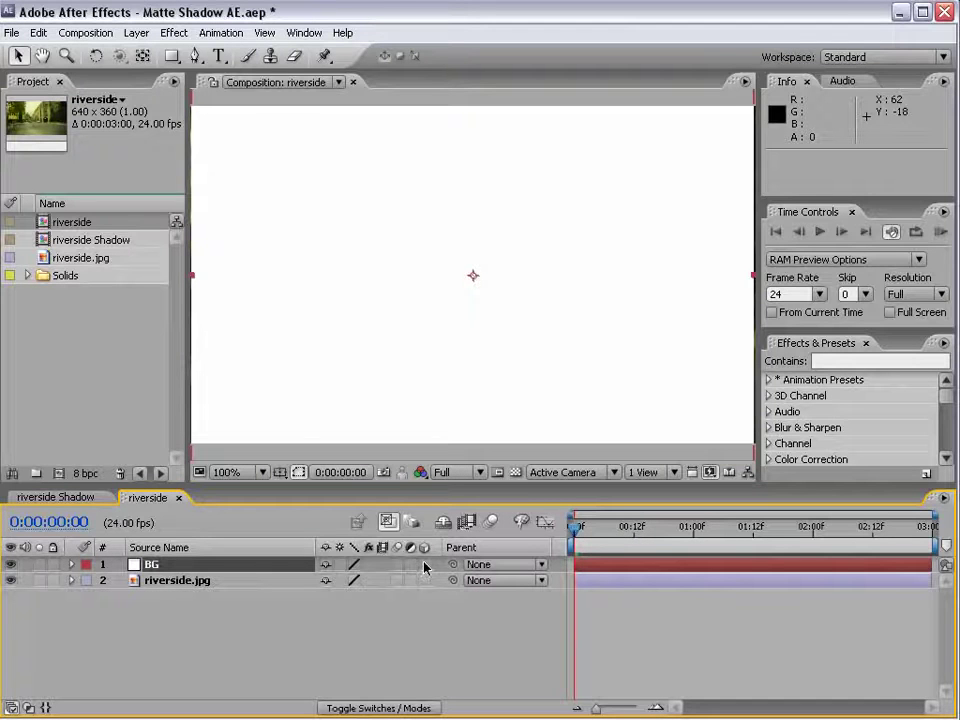
click(424, 566)
key(w)
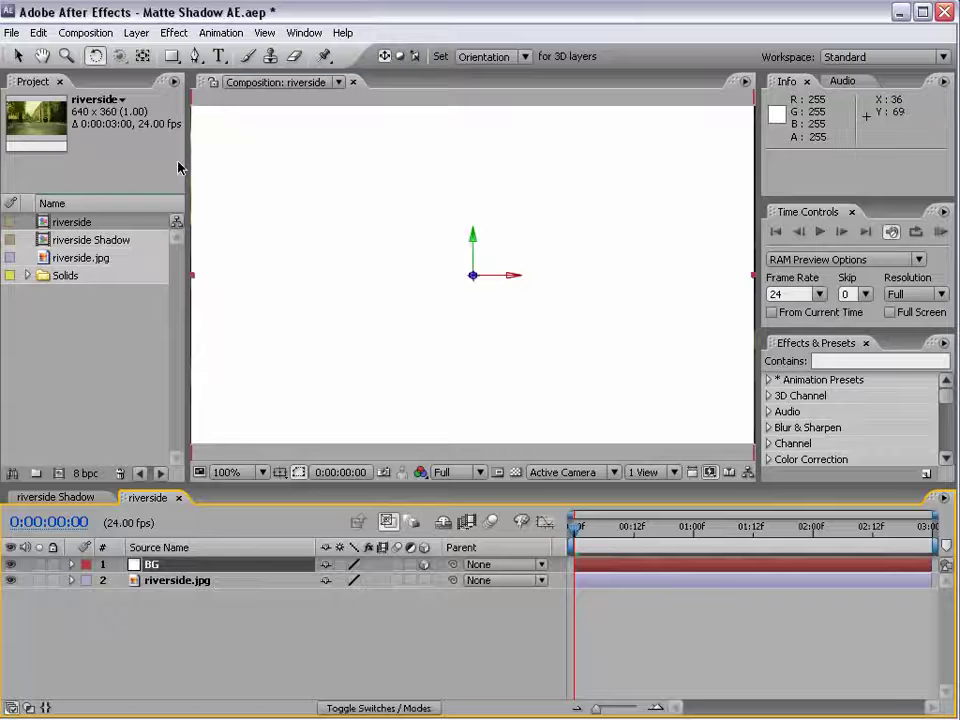
drag(497, 277, 476, 335)
key(v)
key(w)
- Add a camera named Camera 1 with the 24mm preset
click(136, 32)
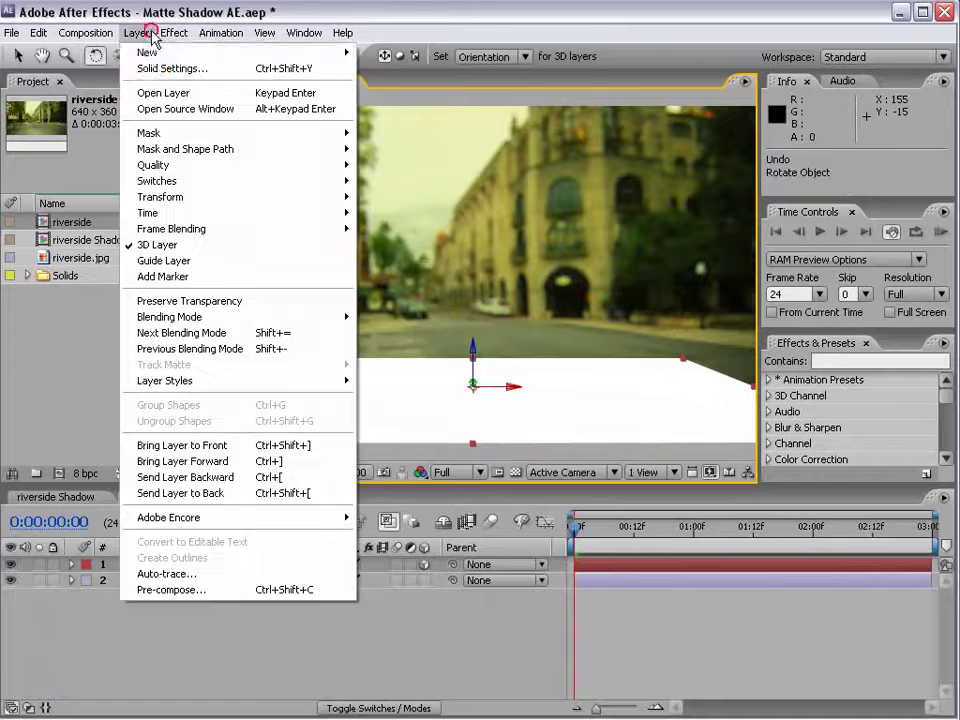
mouse_move(146, 52)
click(420, 100)
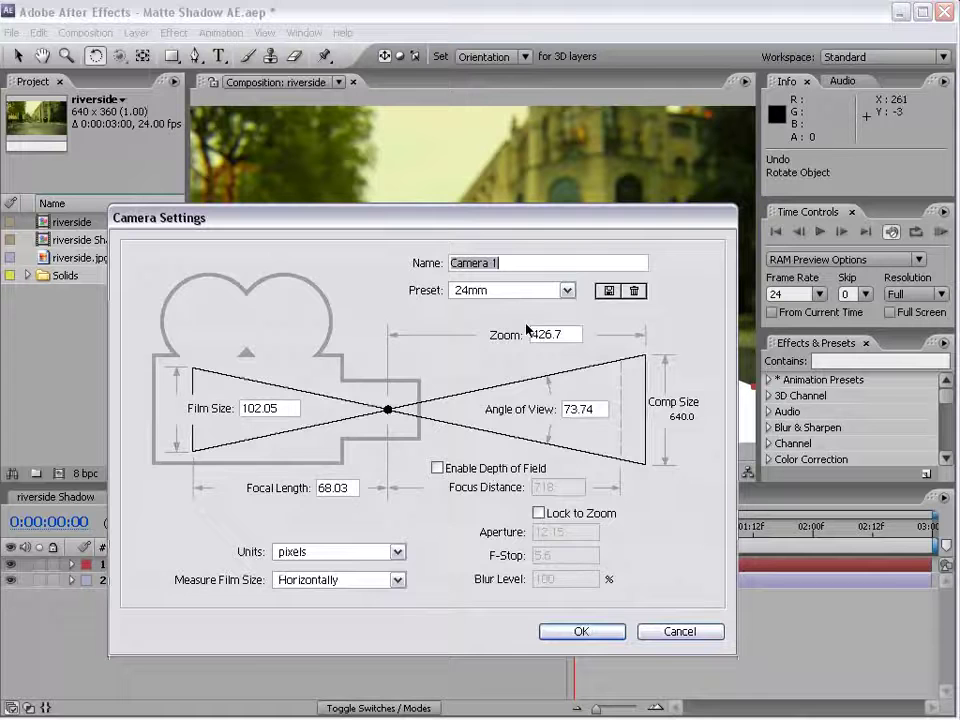
click(581, 632)
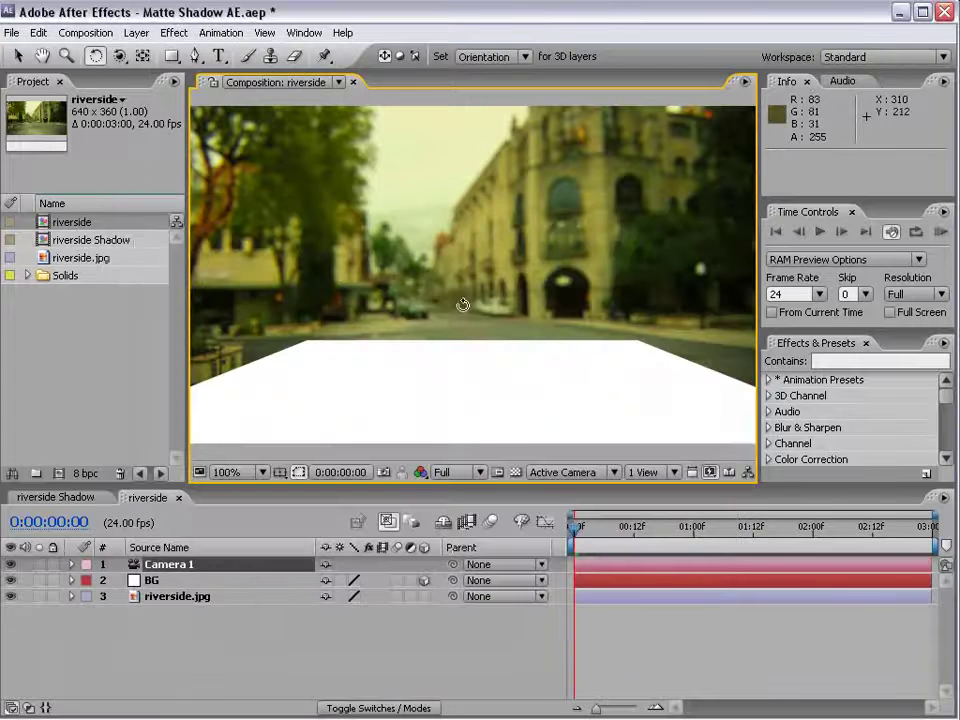
- Orbit Camera 1 to about position 156, 228, -601 so the white plane follows the street's perspective
drag(119, 56, 190, 57)
drag(480, 349, 492, 419)
key(c)
drag(465, 336, 516, 356)
key(c)
- Apply the Grid effect to the BG layer
click(173, 32)
click(597, 583)
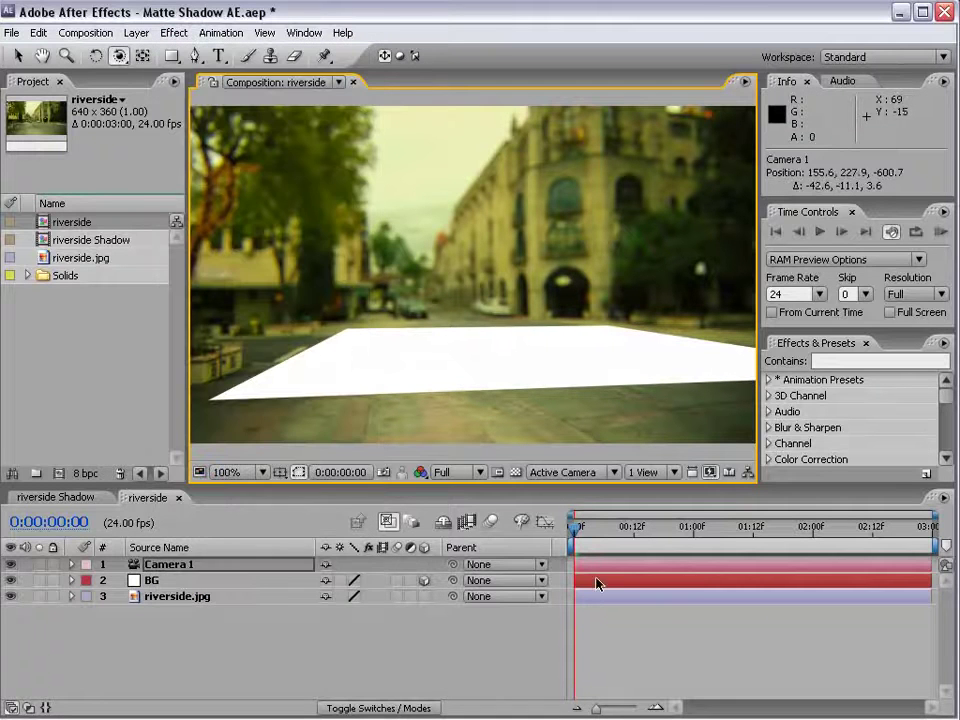
click(597, 583)
click(174, 34)
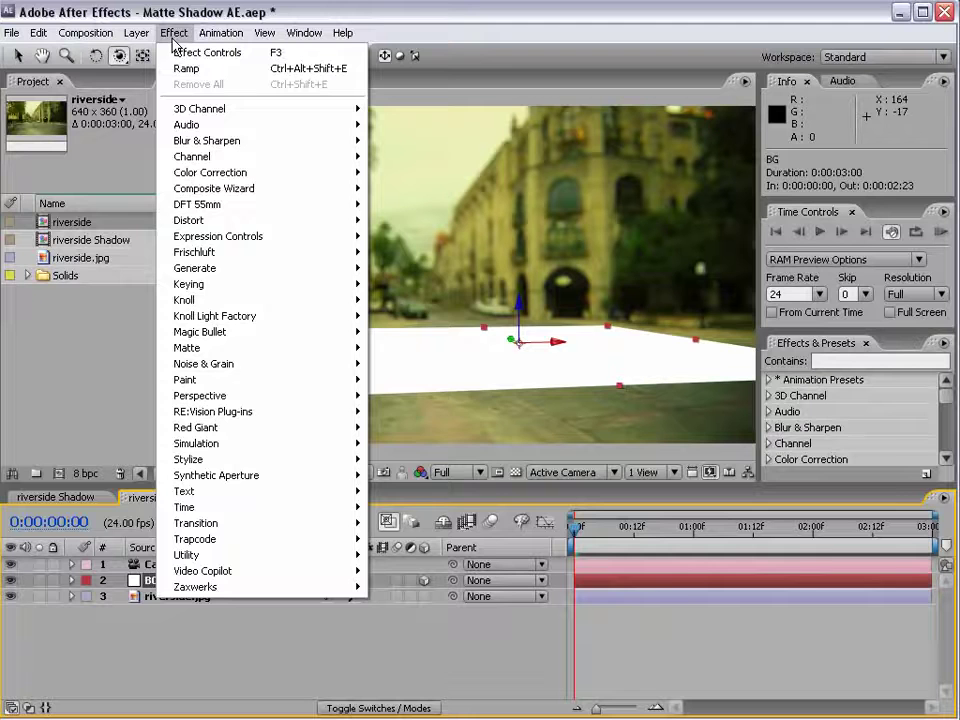
mouse_move(214, 270)
click(420, 524)
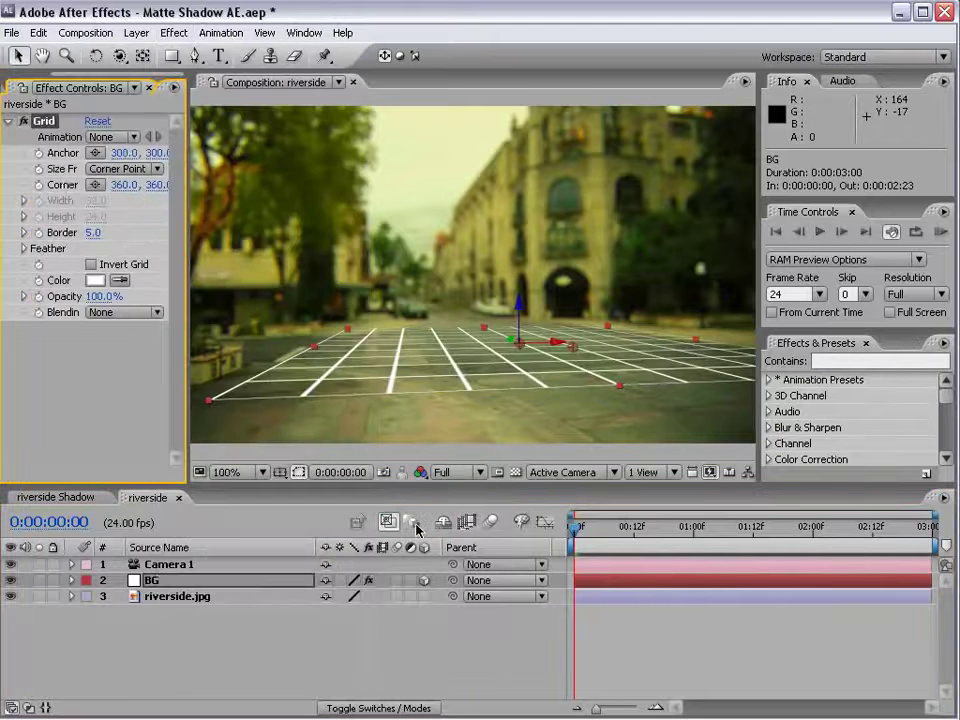
- Fine-tune the orbit of Camera 1 to about position 145, 234, -599 to align the grid with the road
key(c)
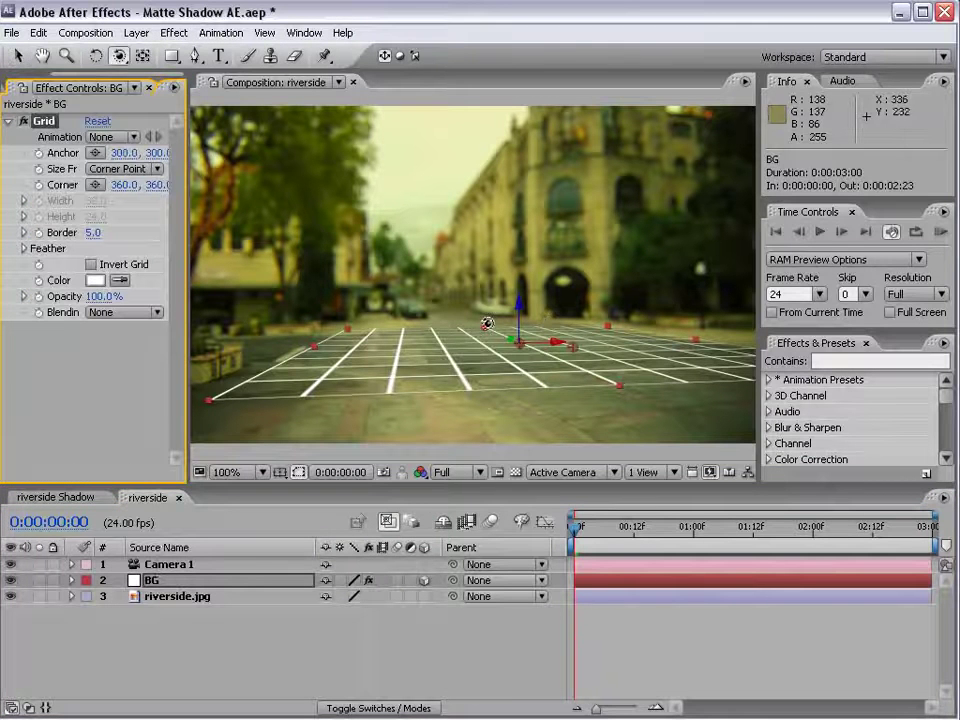
drag(497, 336, 478, 333)
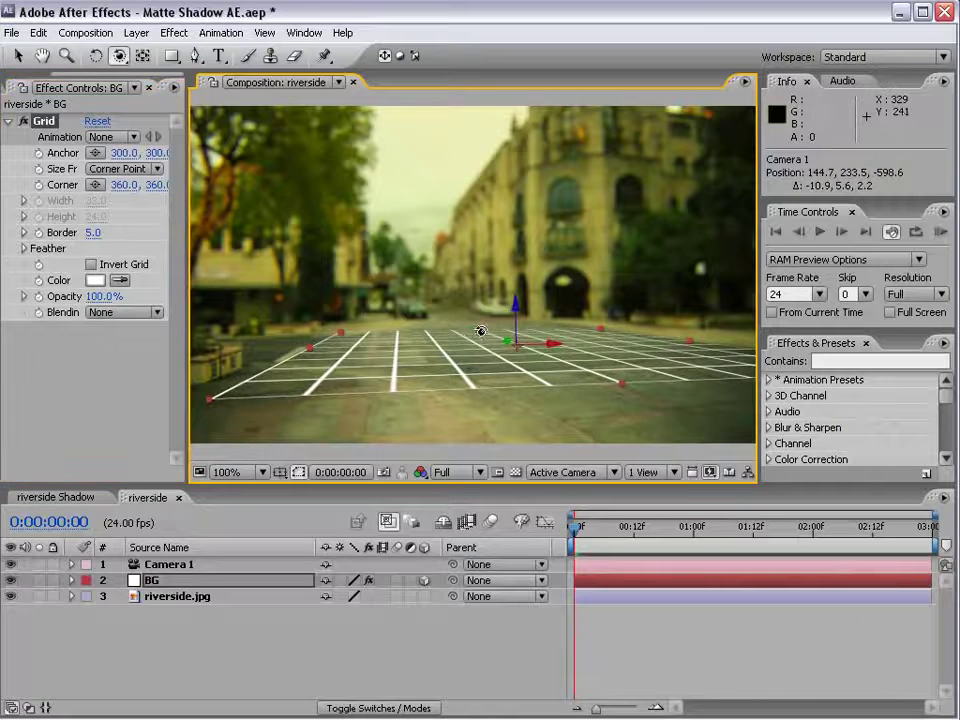
- Scale the BG layer to 240%, pushed back to about Z 264, and turn off its Grid effect
key(s)
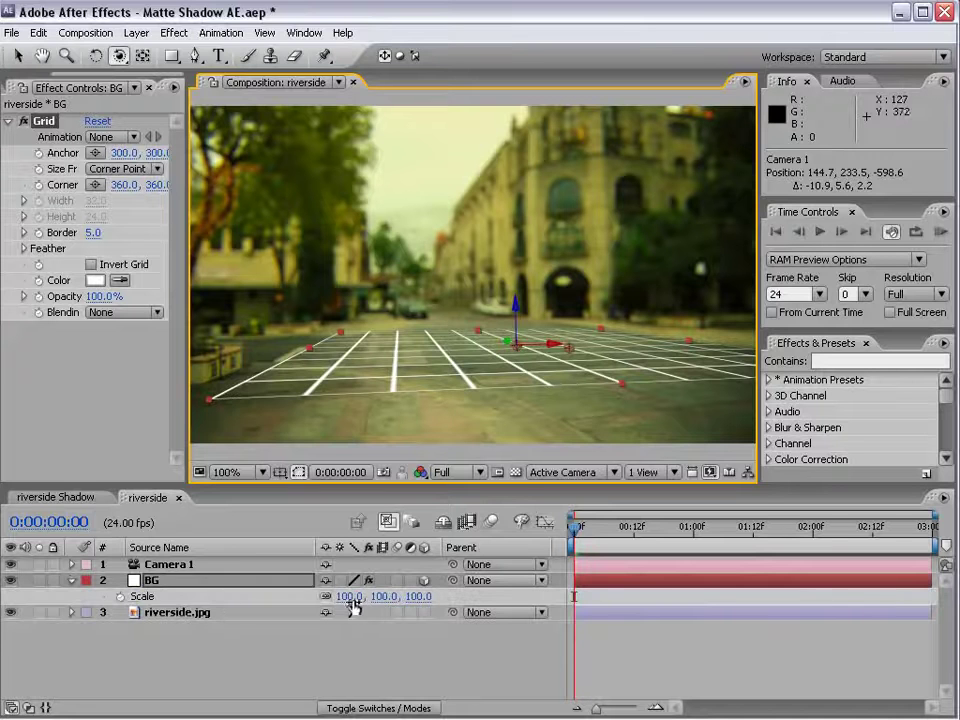
drag(349, 596, 279, 257)
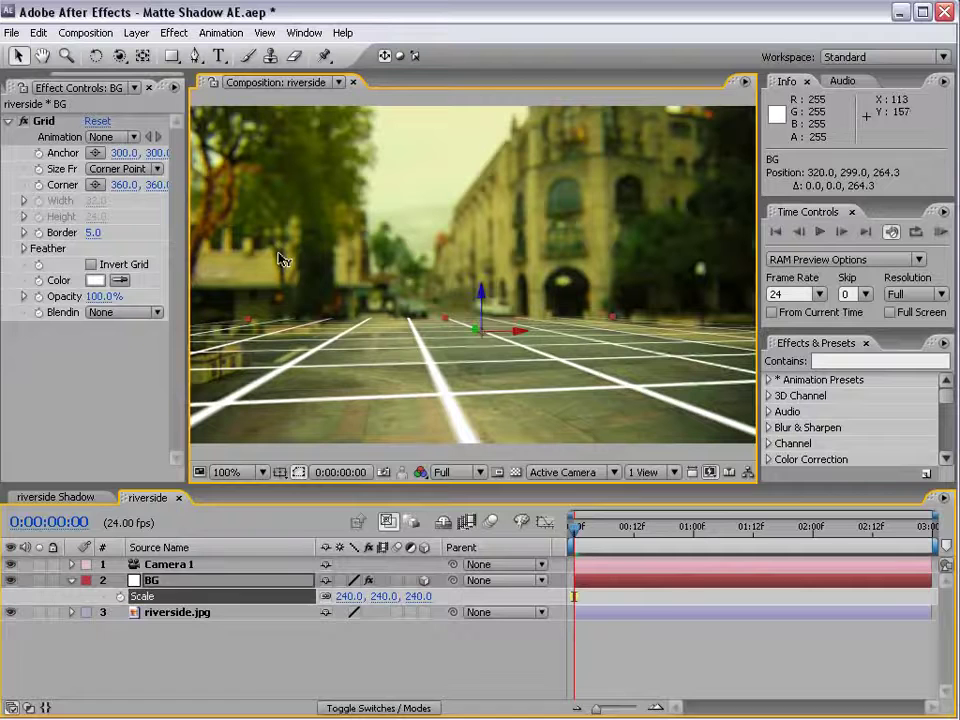
click(638, 656)
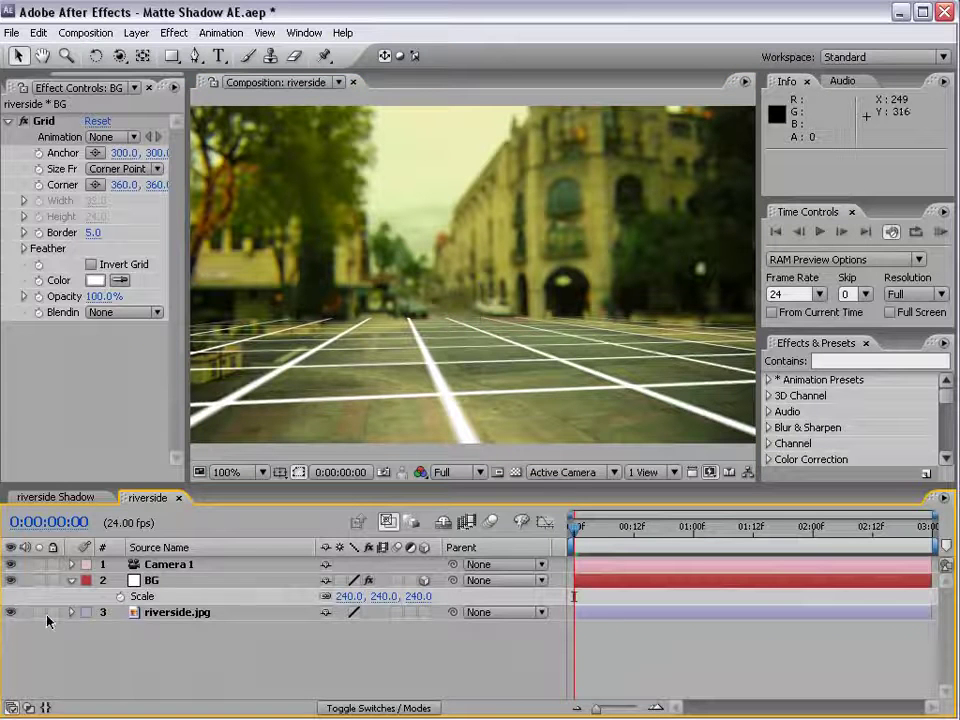
click(24, 121)
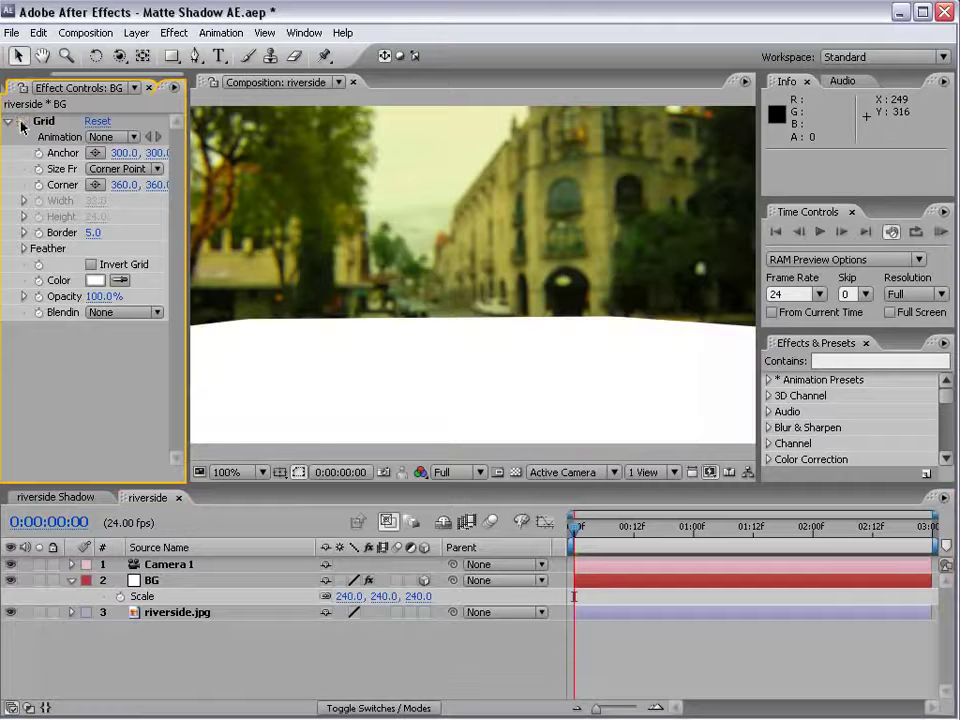
- Add a VIDEO COPILOT text layer, place it above the white ground plane and make it a 3D layer
click(221, 58)
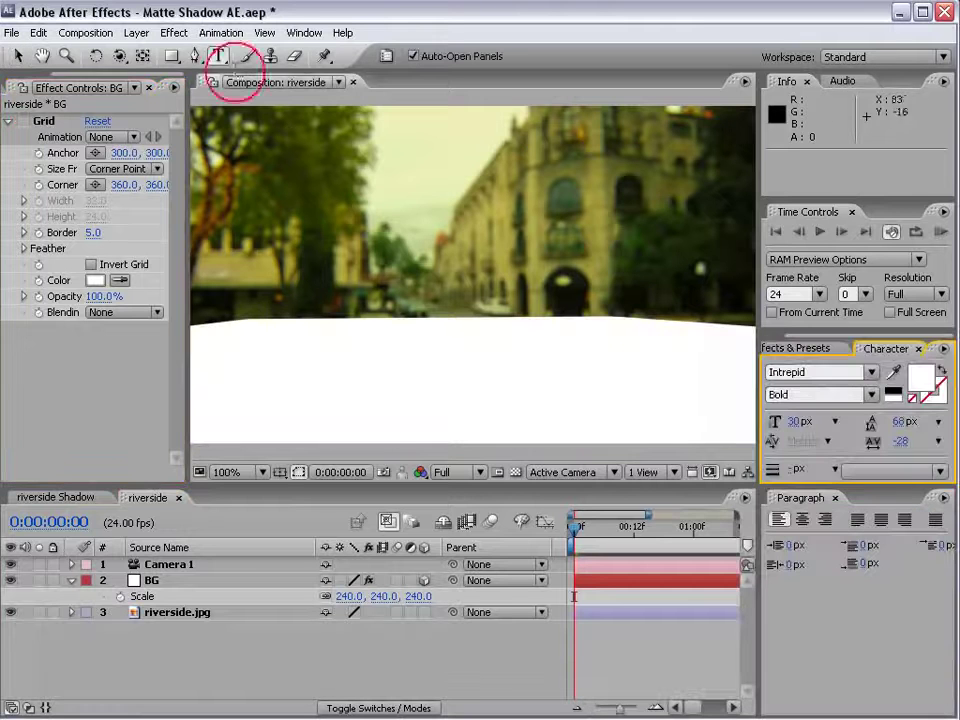
click(399, 346)
text(VIDEO COPILOT)
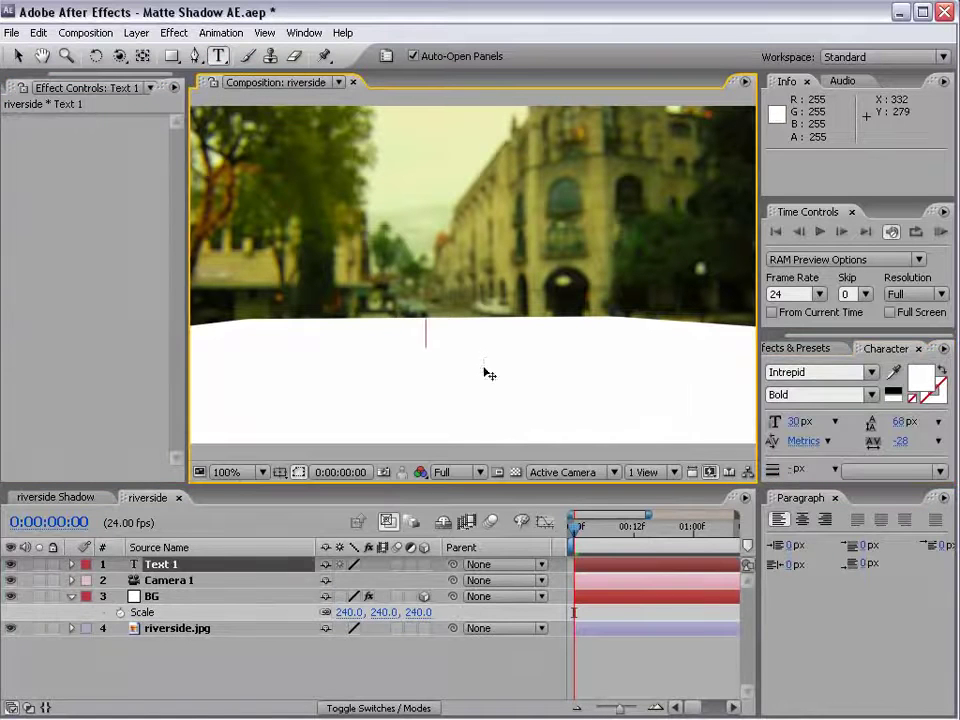
key(KP_Enter)
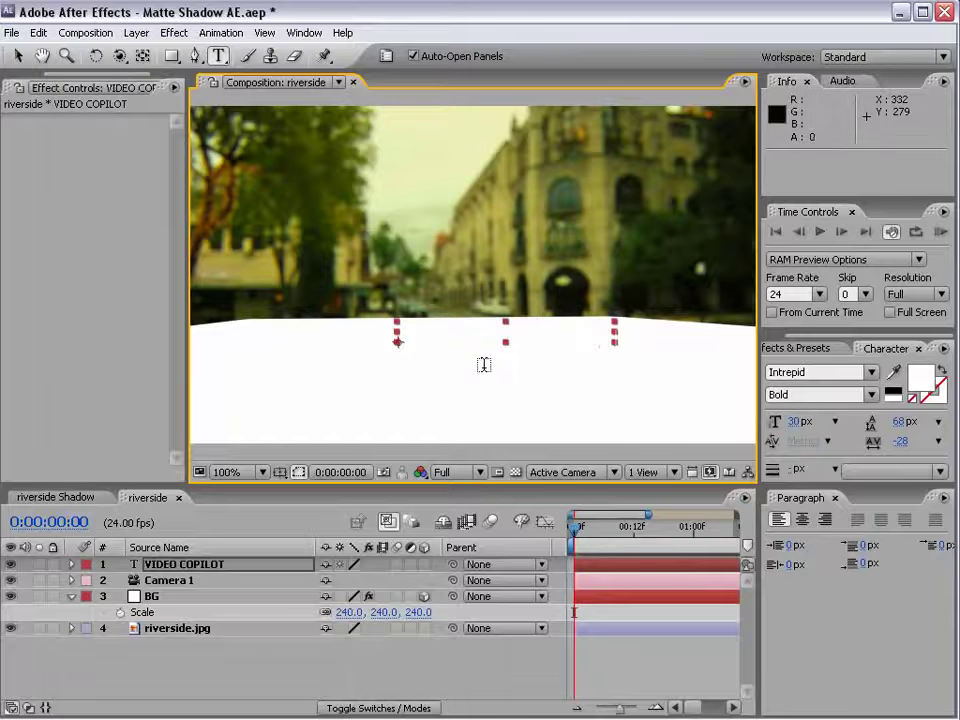
key(v)
drag(475, 336, 485, 261)
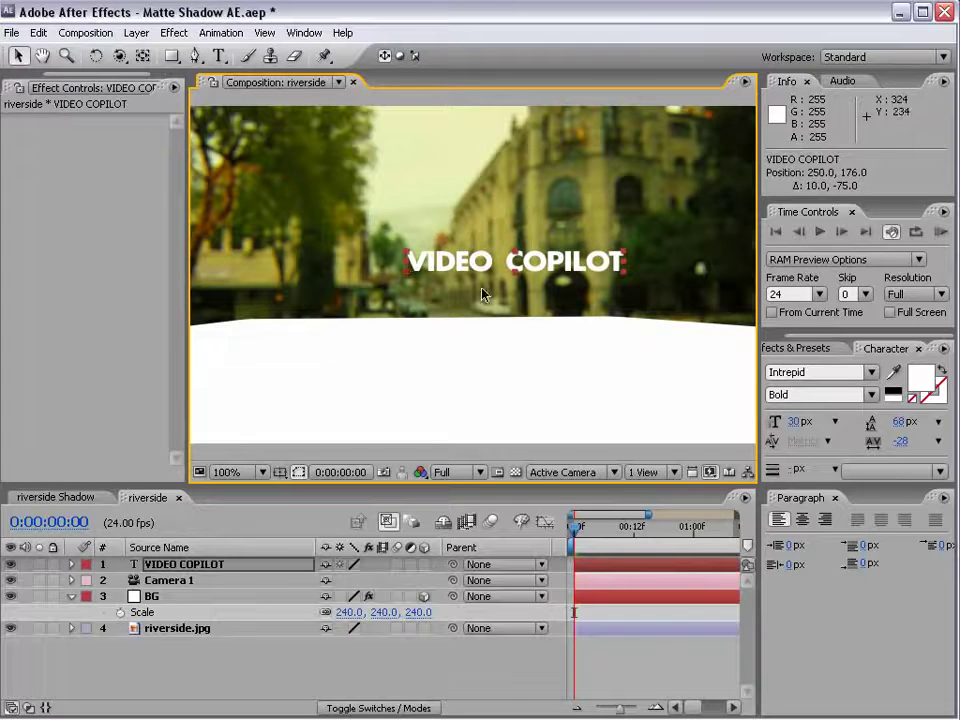
click(425, 566)
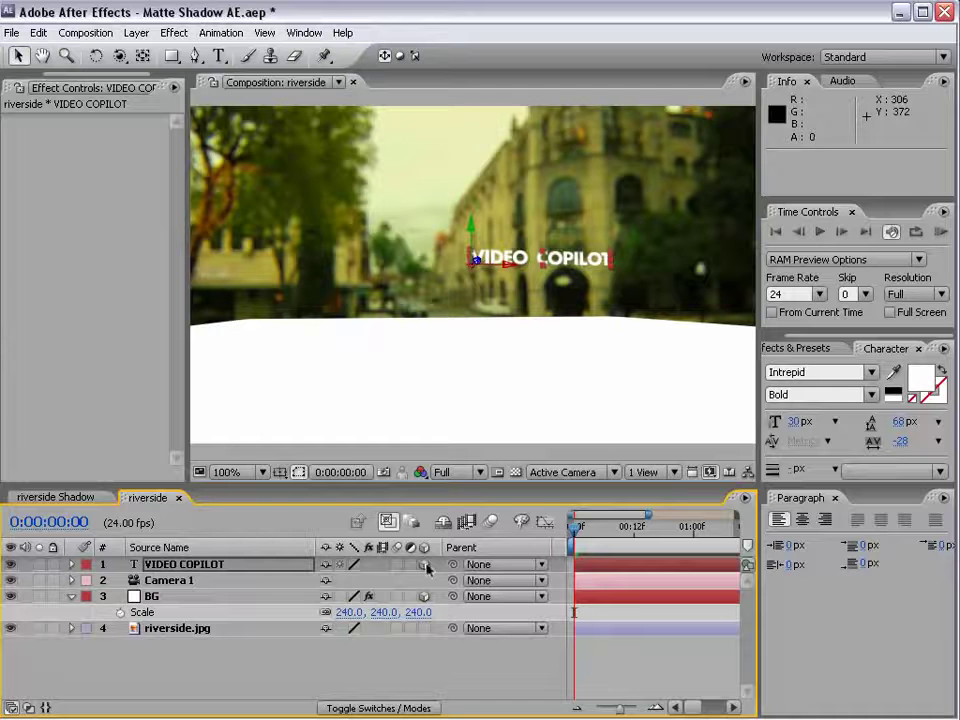
- Using the Left view, lower the VIDEO COPILOT text to about Y 299 onto the ground plane, and return to the Active Camera view
click(566, 472)
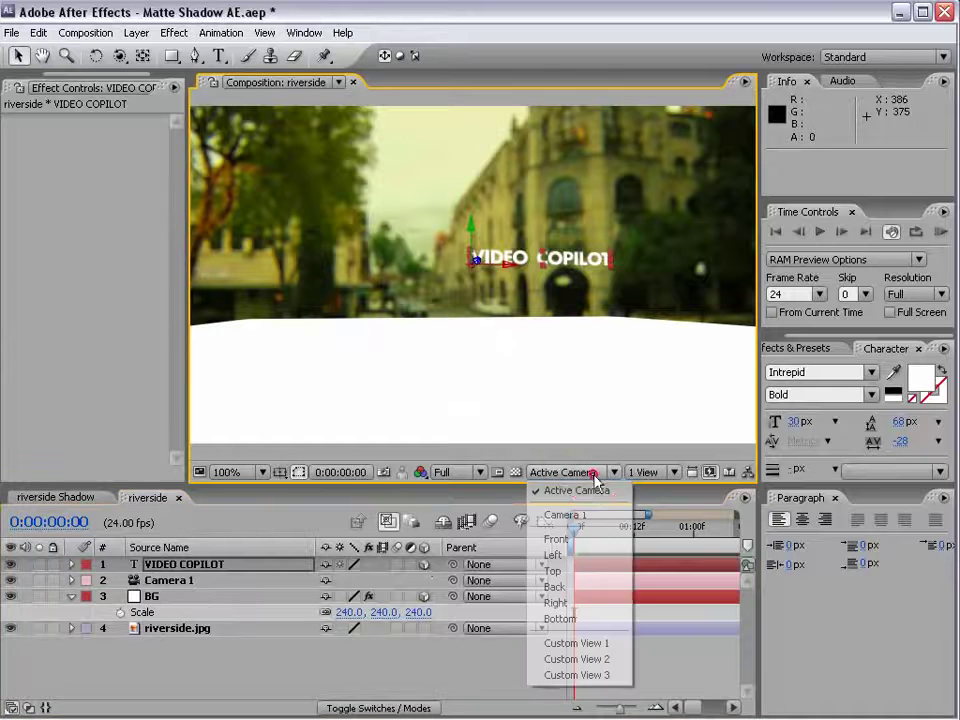
click(570, 557)
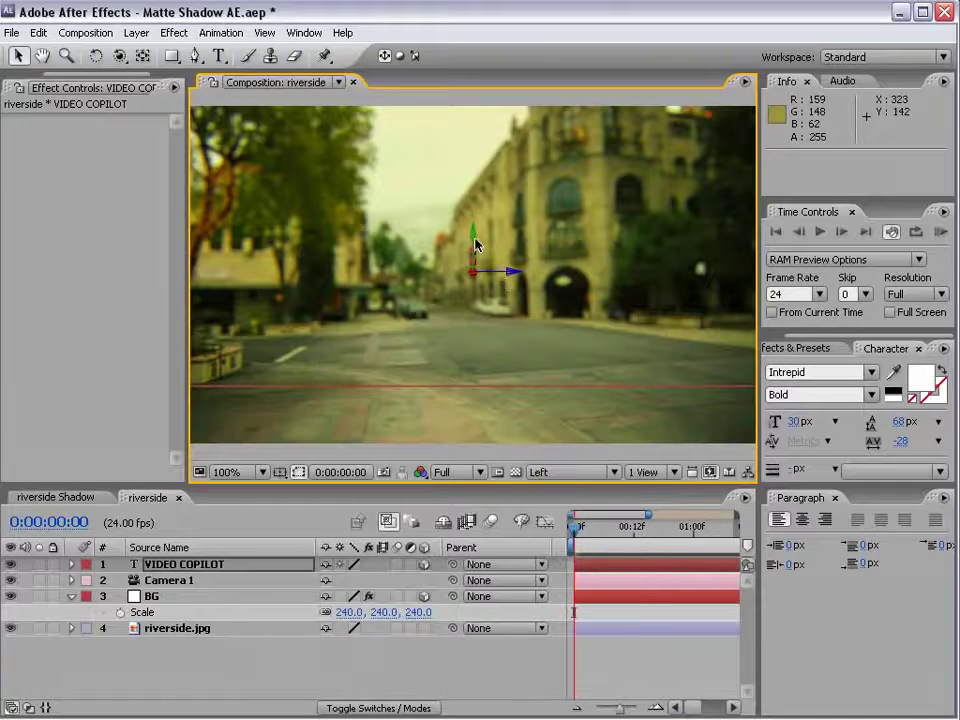
drag(471, 242, 493, 392)
scroll(508, 345, up, 4)
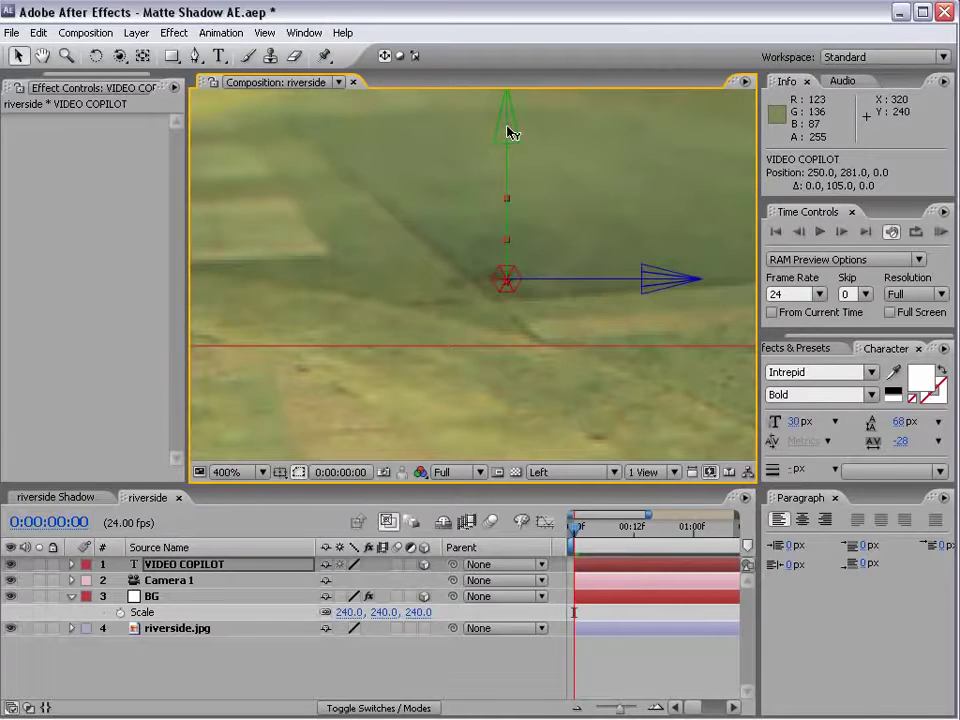
drag(508, 133, 486, 199)
click(566, 472)
click(557, 491)
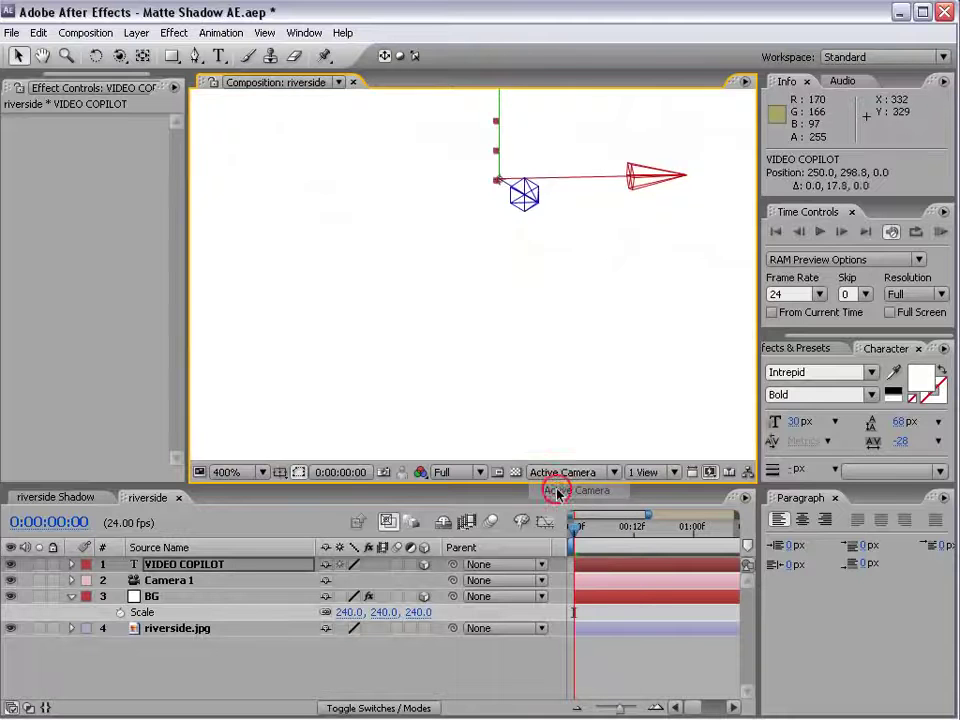
key(space)
scroll(456, 270, down, 1)
drag(491, 195, 497, 251)
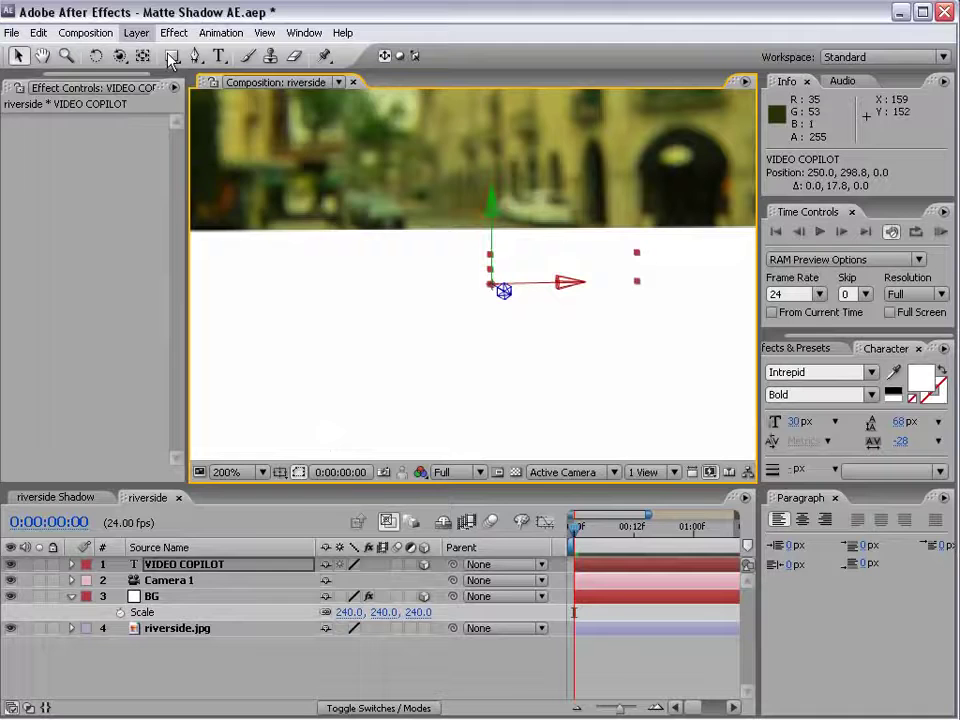
- Add a shadow-casting point light with 75% intensity
click(136, 33)
click(343, 50)
click(431, 88)
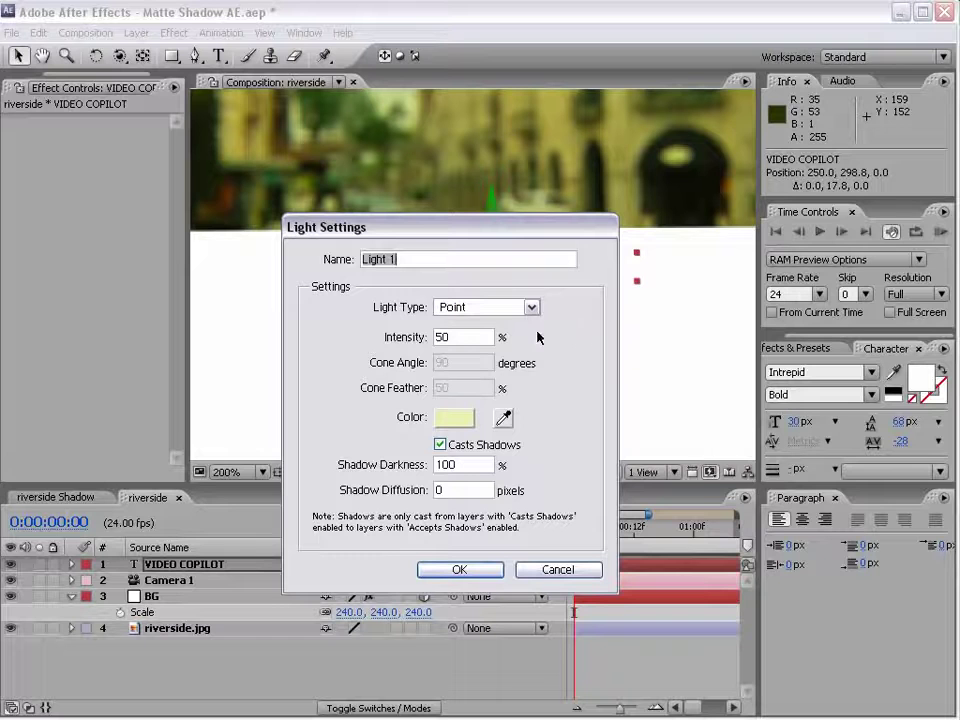
click(456, 342)
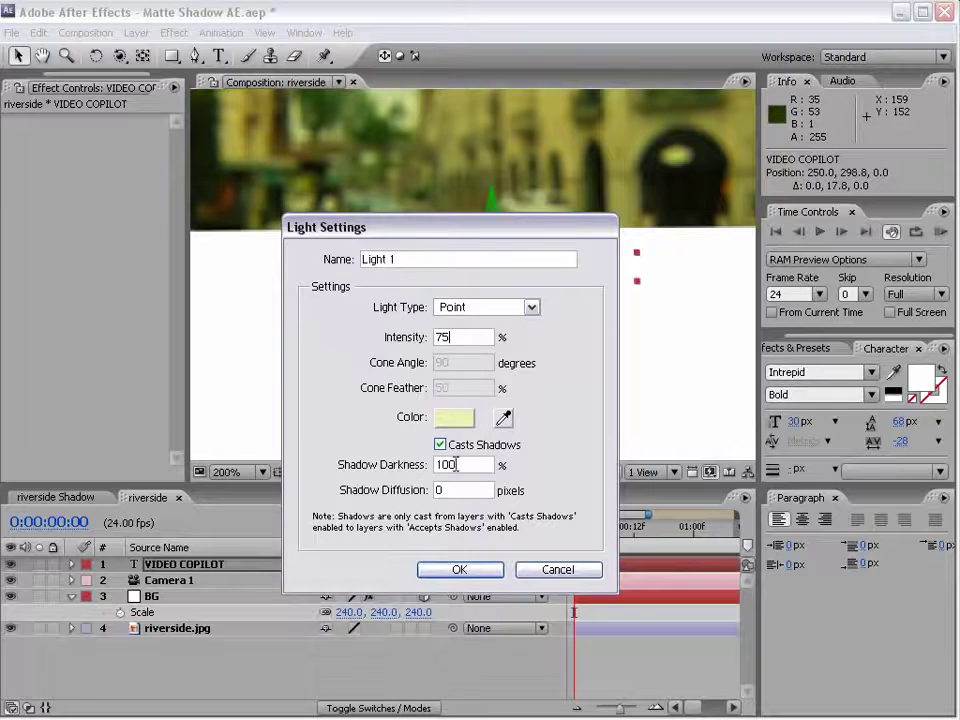
click(459, 574)
- Turn on Casts Shadows and turn off Accepts Lights for the VIDEO COPILOT text layer
scroll(553, 306, down, 1)
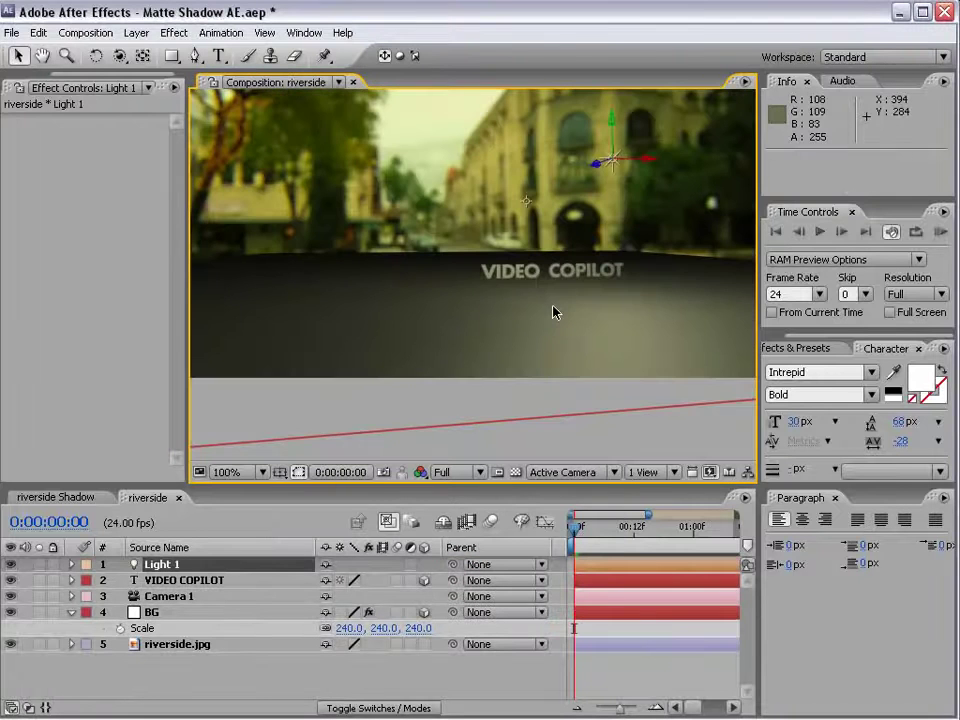
key(space)
drag(578, 229, 461, 332)
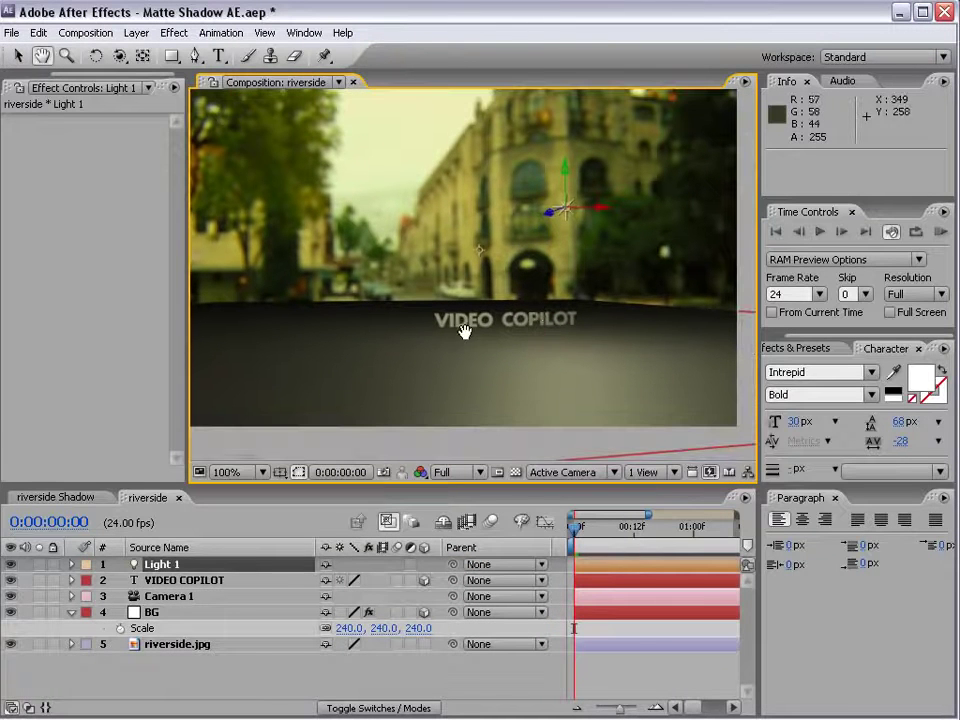
click(180, 580)
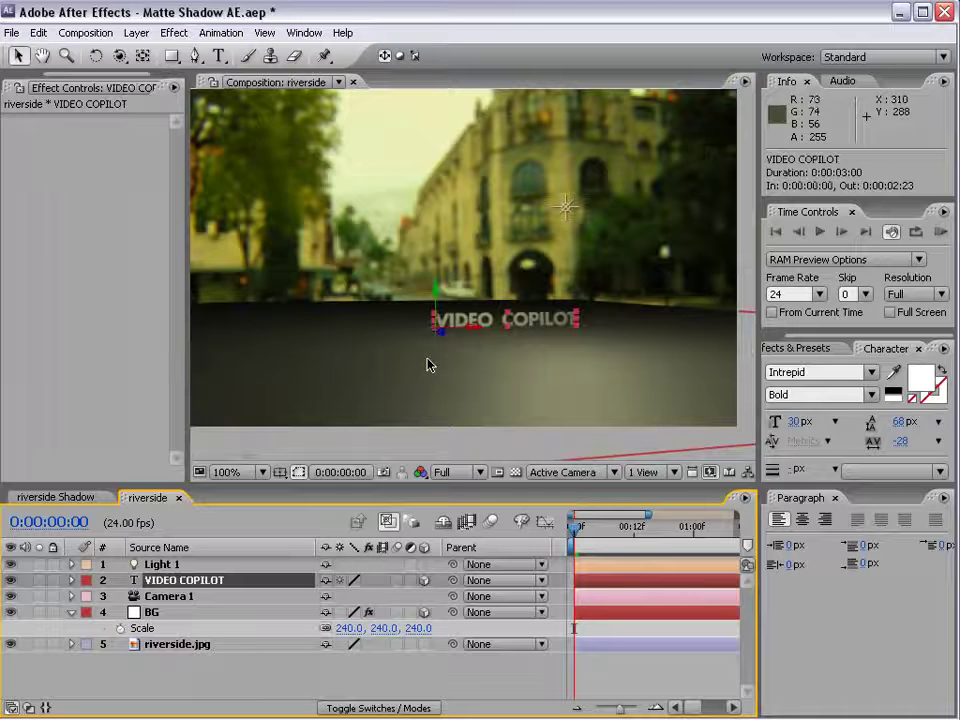
key(a)
key(a)
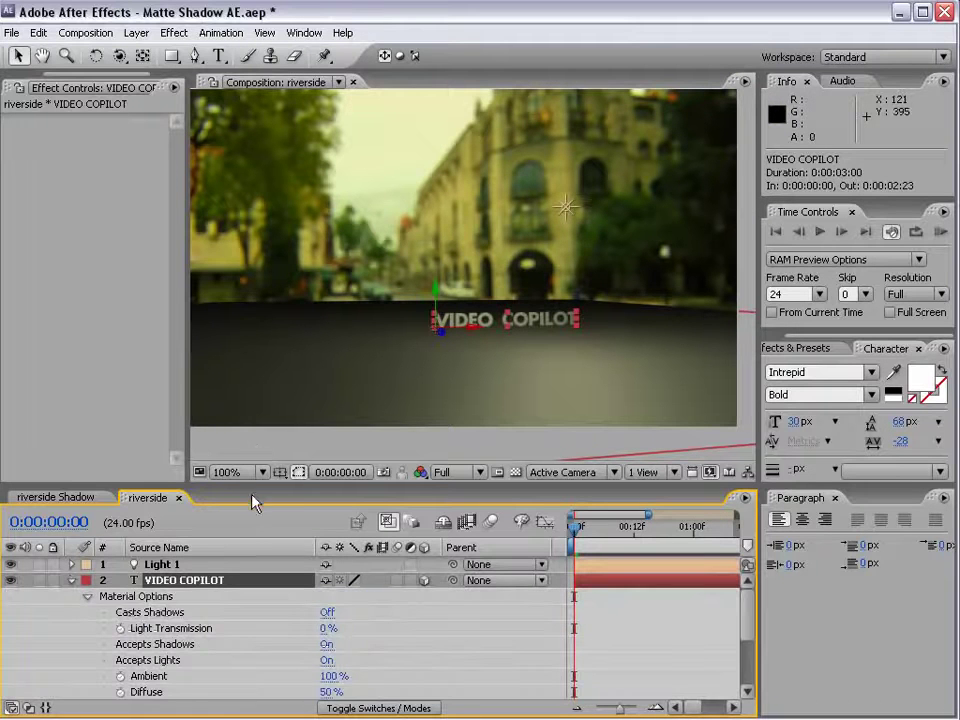
drag(253, 495, 253, 434)
click(71, 520)
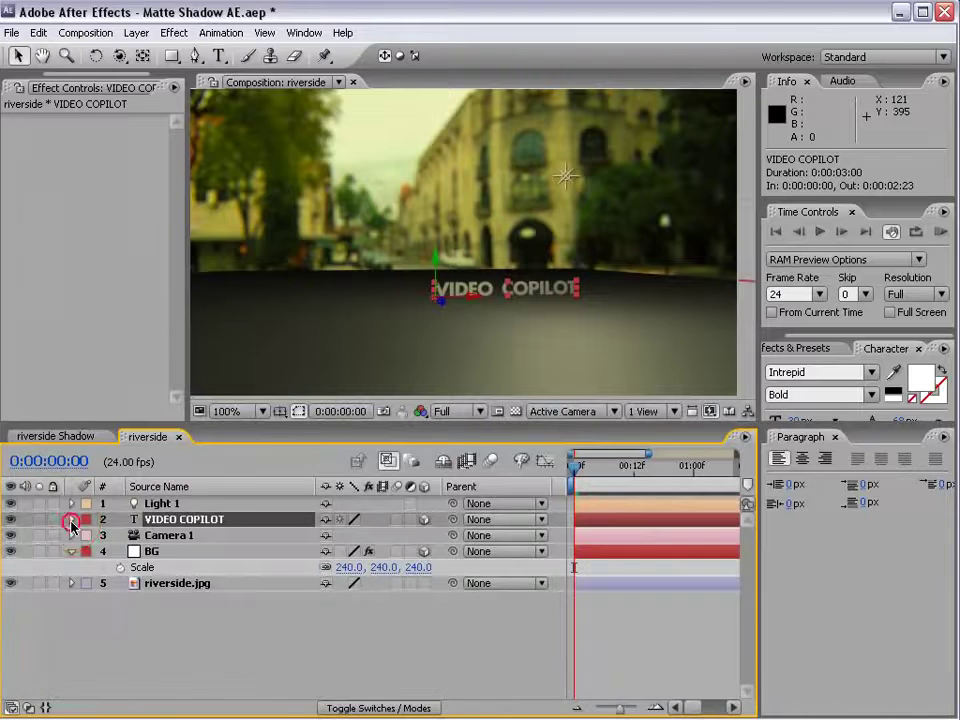
click(71, 520)
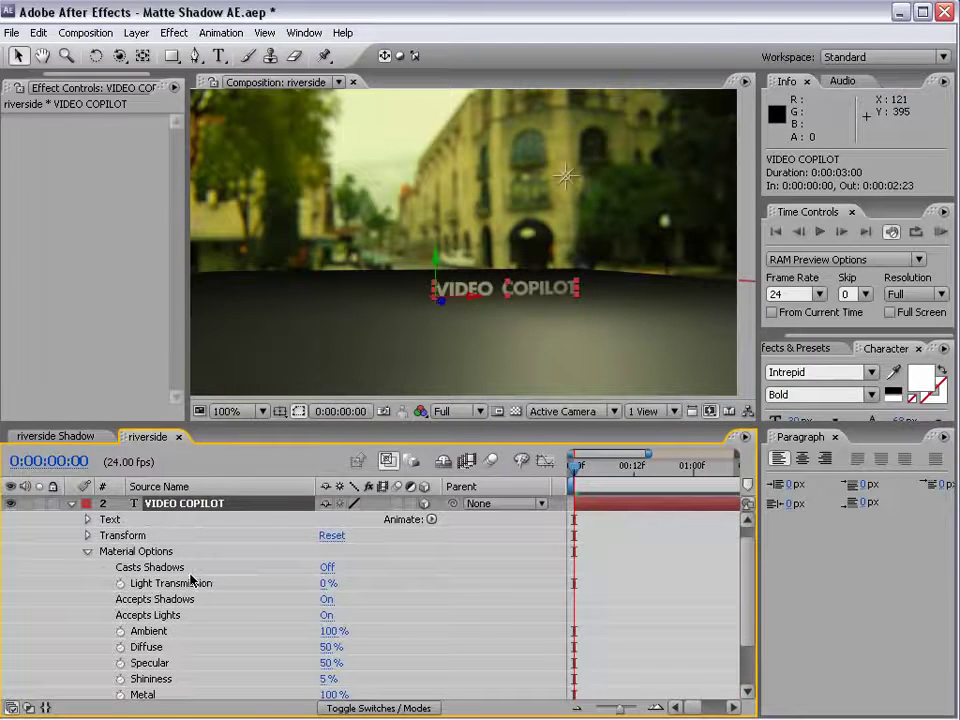
click(328, 568)
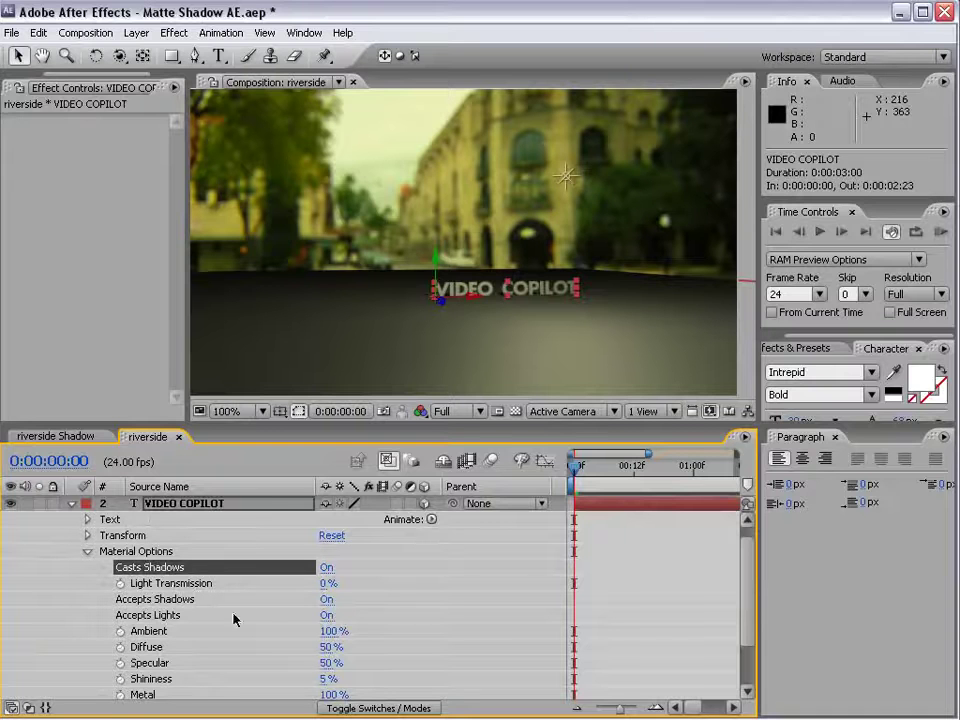
click(328, 616)
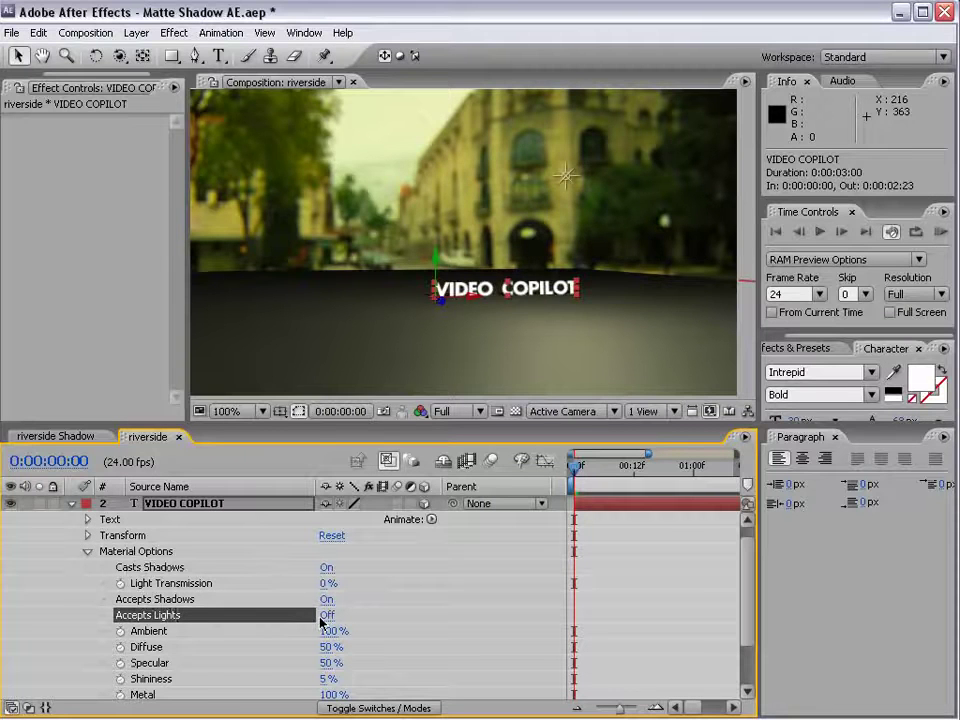
key(period)
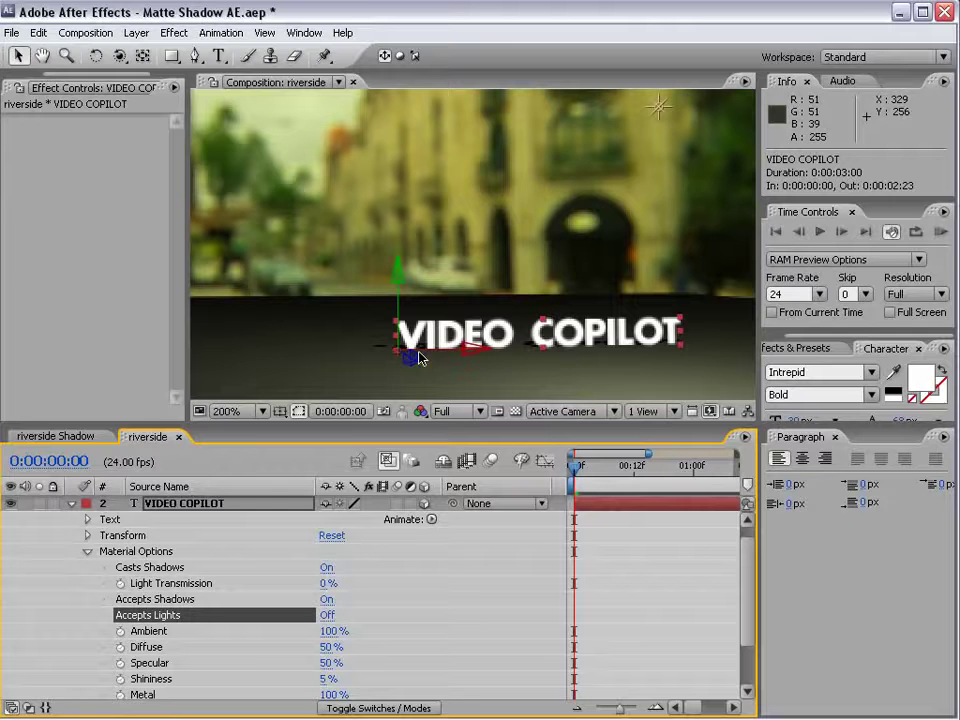
click(69, 505)
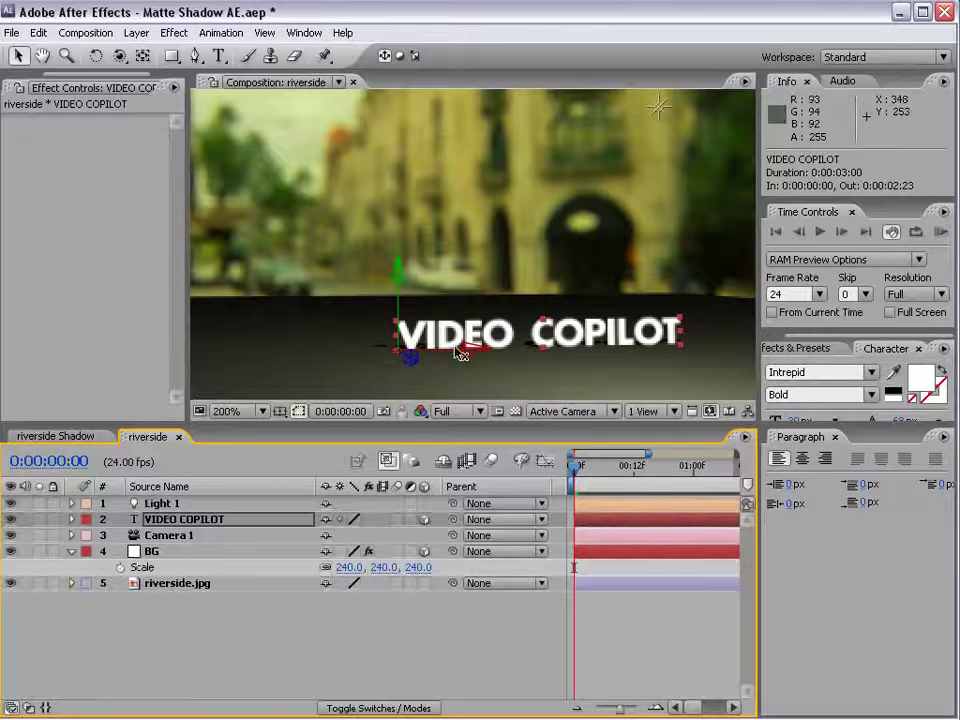
- Turn off Accepts Lights for the BG layer and set its blending mode to Multiply
scroll(505, 285, down, 1)
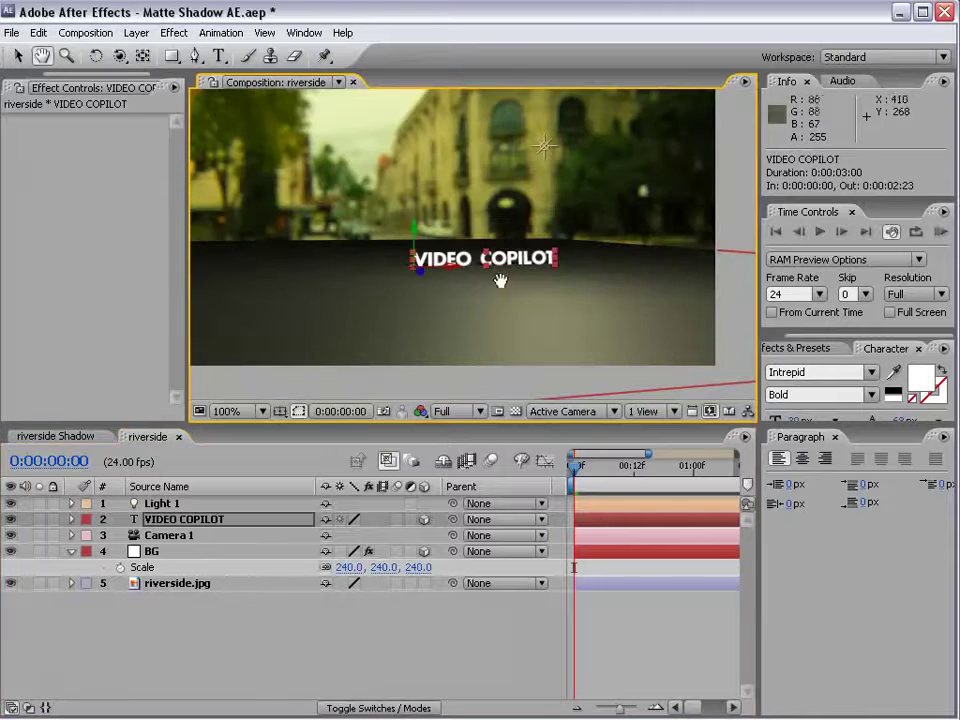
click(158, 550)
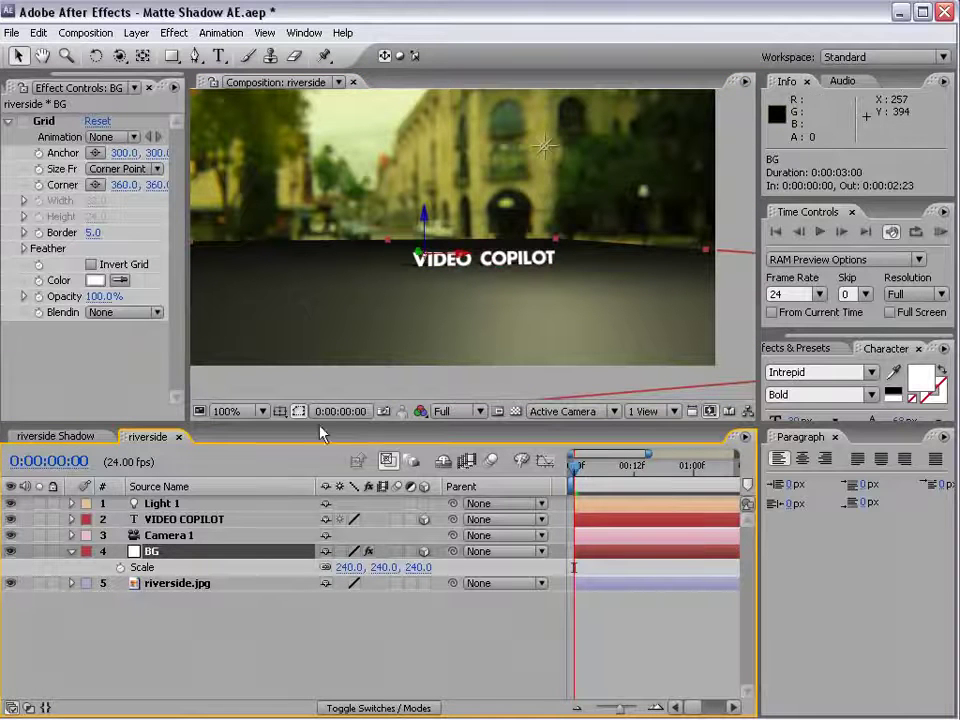
key(a)
key(a)
scroll(294, 643, down, 3)
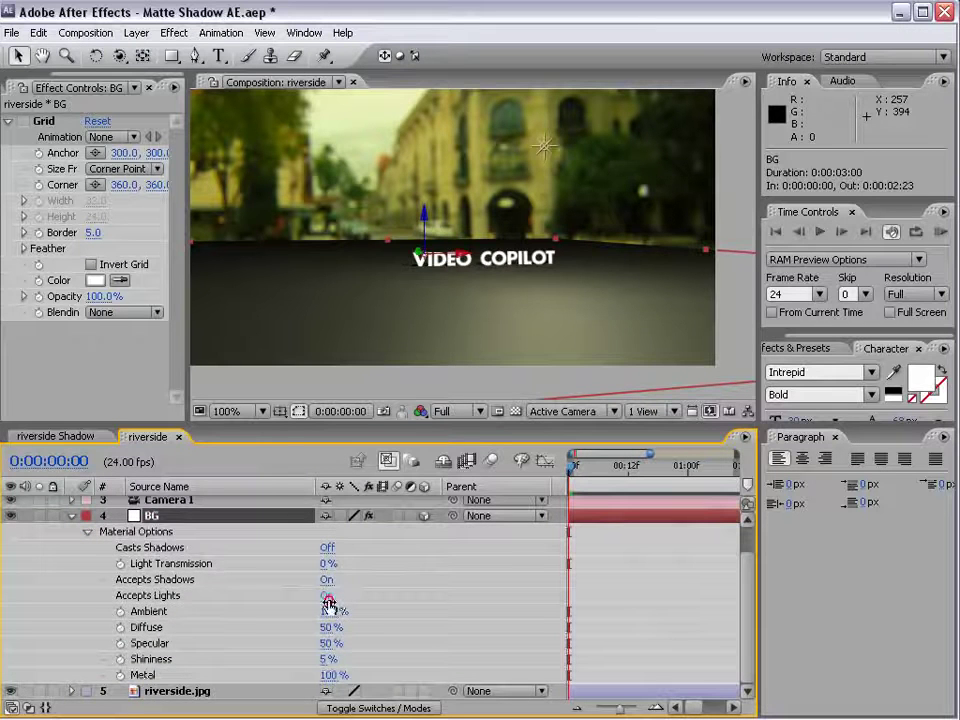
click(327, 597)
key(F4)
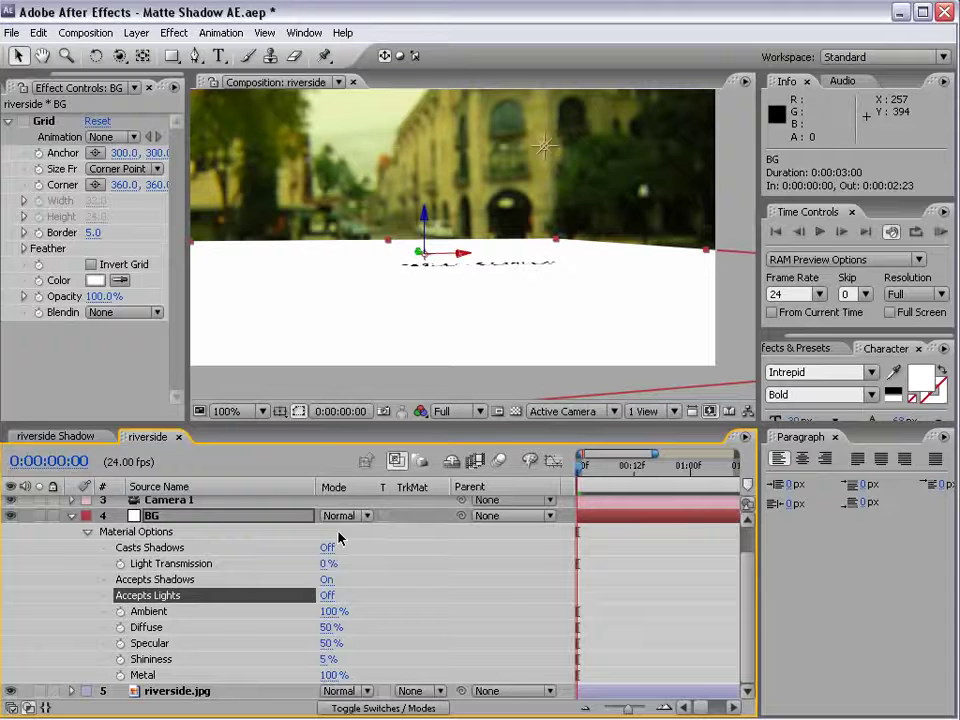
click(338, 518)
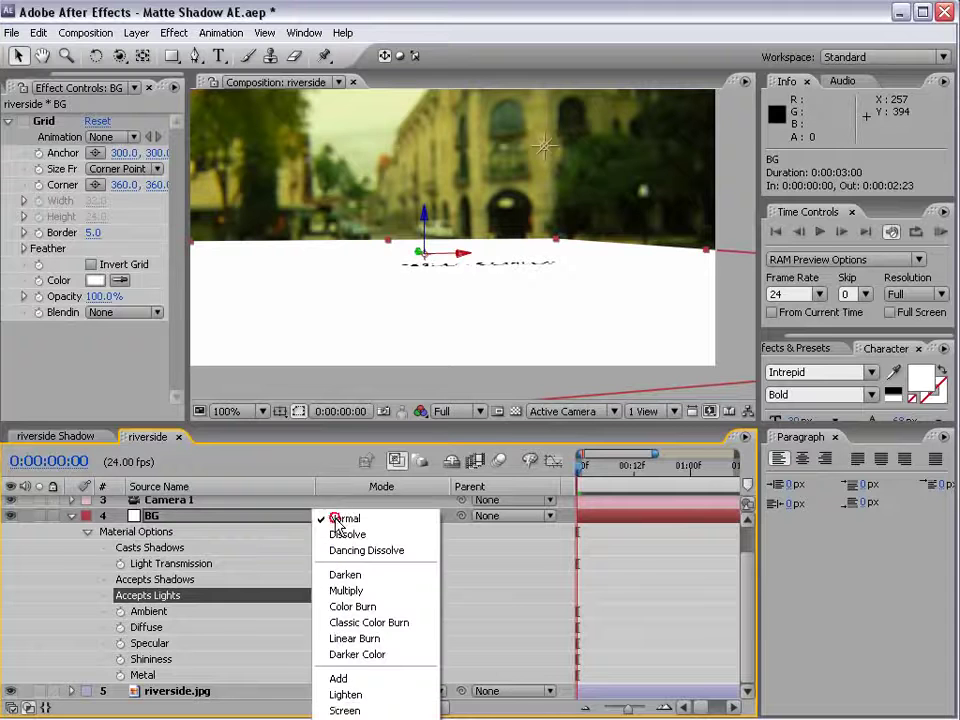
click(346, 591)
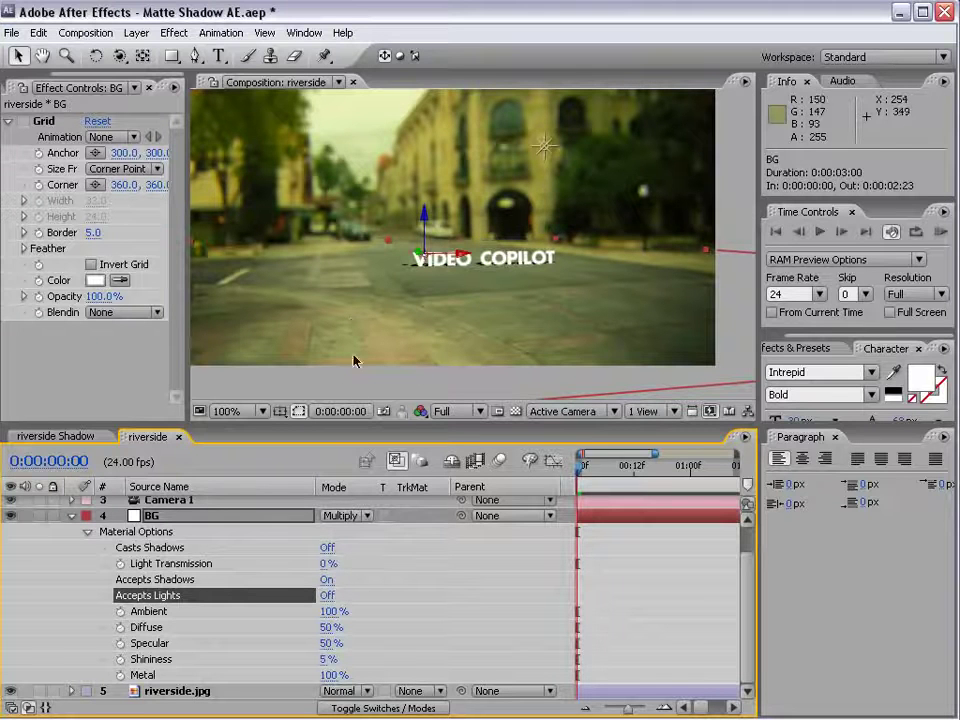
- Examine the text's shadow on the road up close, then collapse the layer properties and check the whole composition
key(space)
drag(431, 258, 433, 279)
scroll(433, 281, up, 1)
drag(403, 330, 421, 347)
key(v)
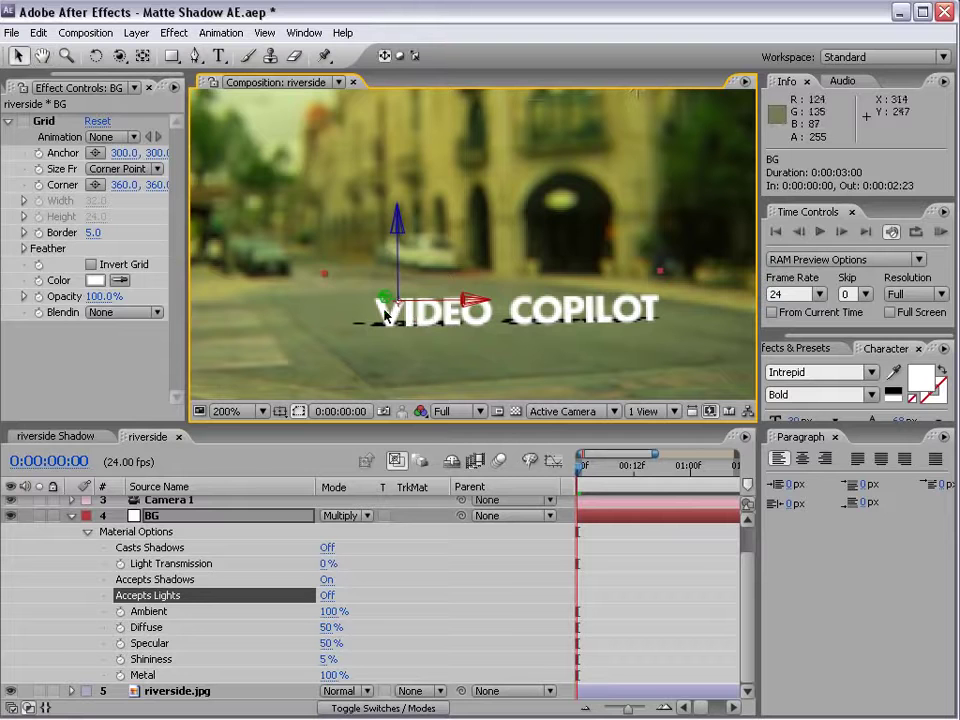
click(71, 515)
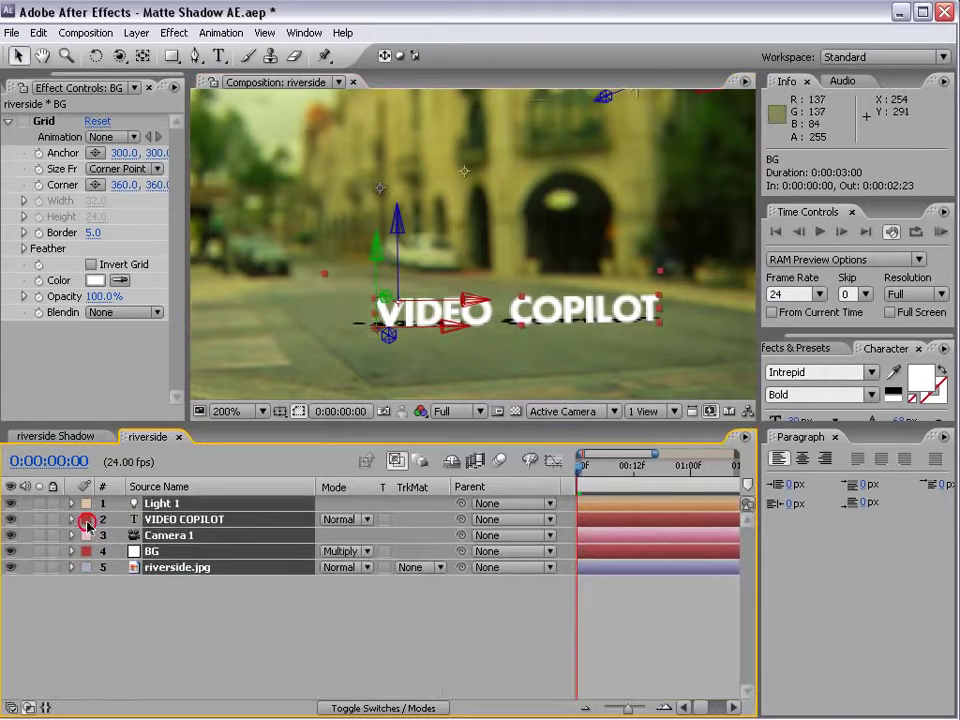
click(333, 668)
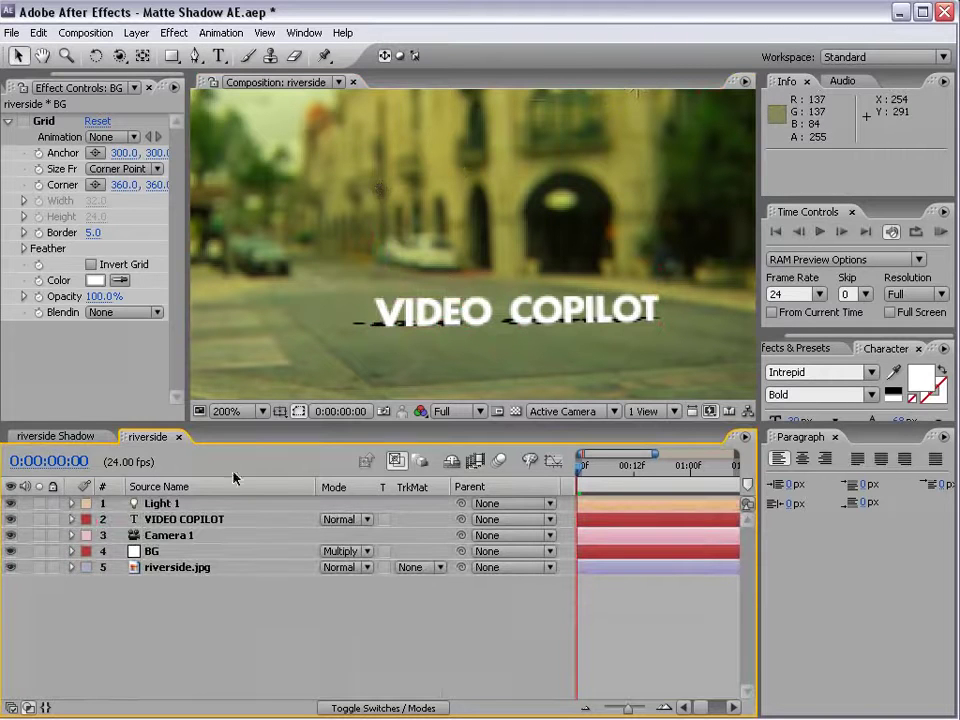
scroll(530, 294, down, 1)
key(space)
drag(478, 279, 485, 305)
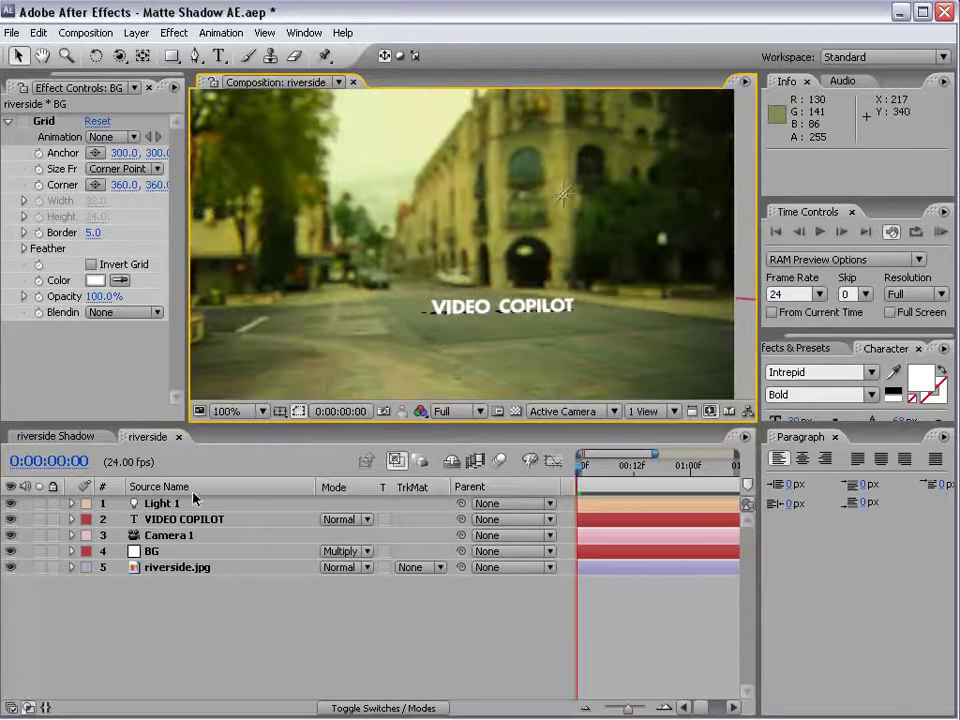
- Reveal Light 1's options and set its Shadow Diffusion to 95 pixels
click(195, 500)
key(a)
key(a)
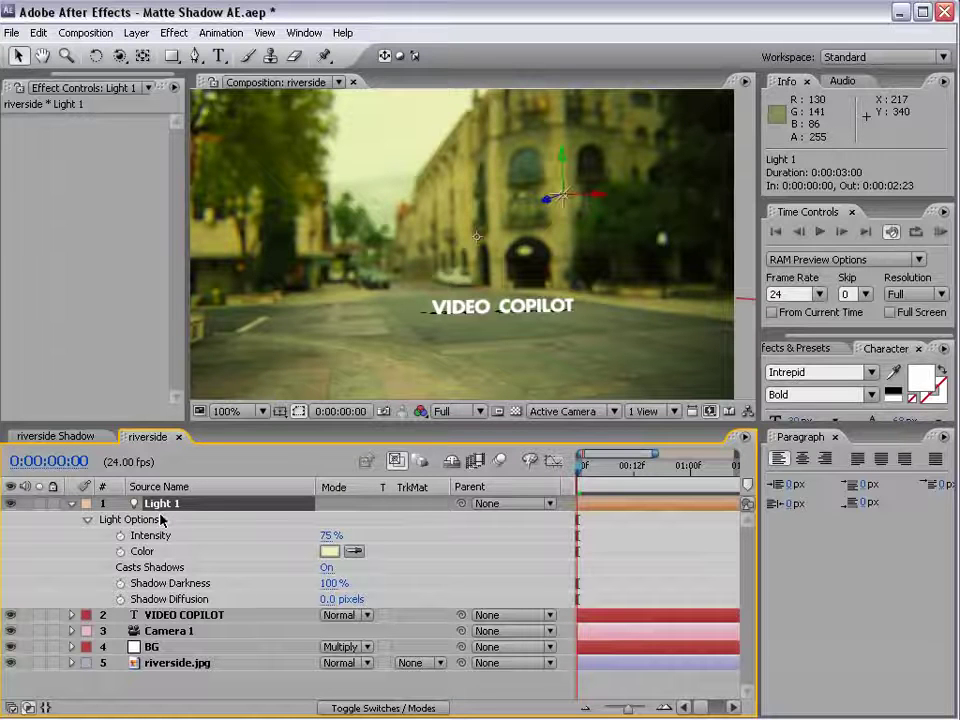
drag(326, 600, 398, 600)
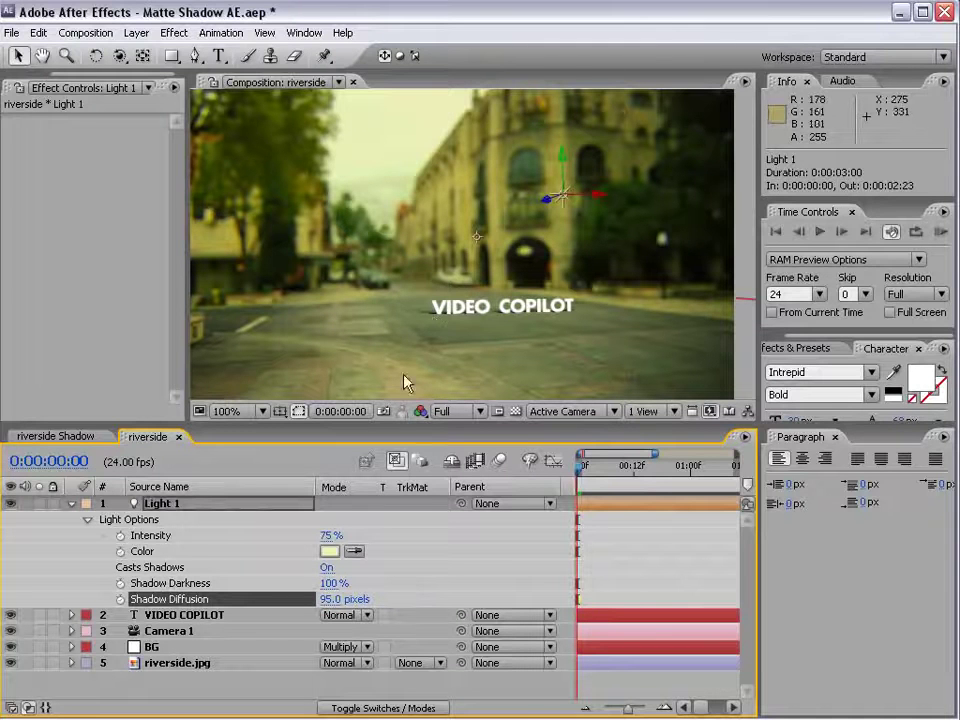
- Rotate the VIDEO COPILOT text around its vertical axis and bring it forward to about position 128, 299, -119
click(178, 617)
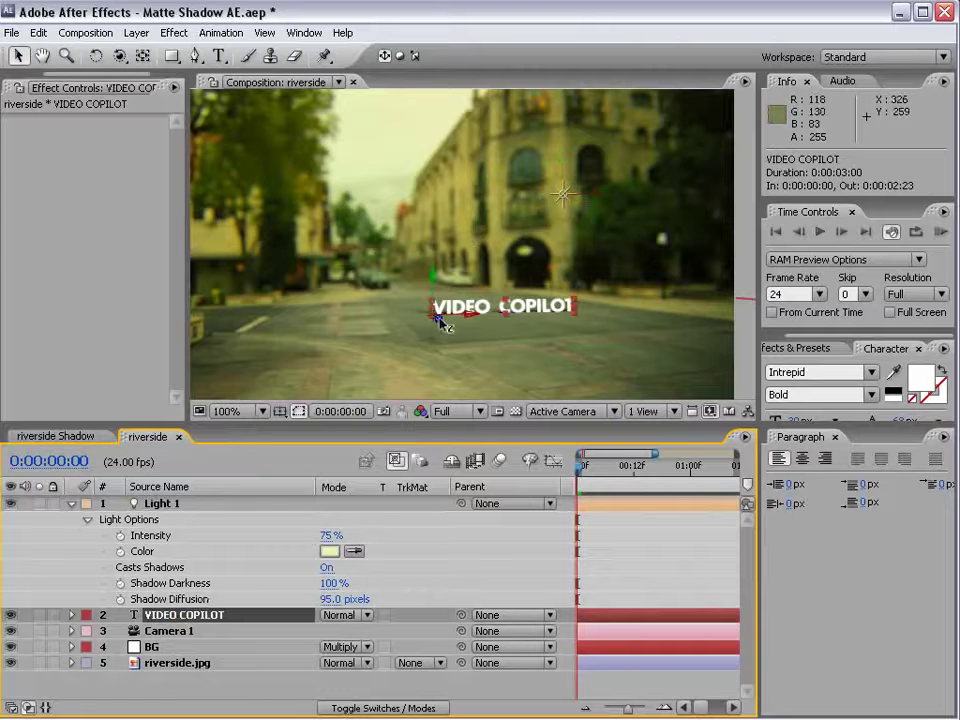
drag(440, 320, 557, 437)
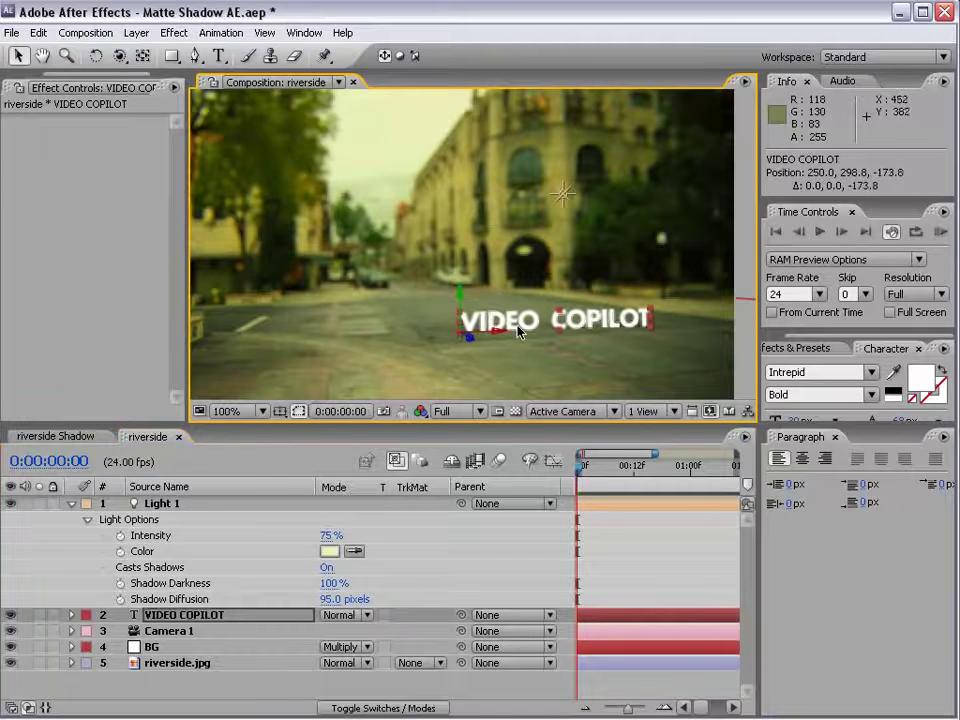
key(w)
drag(460, 316, 439, 319)
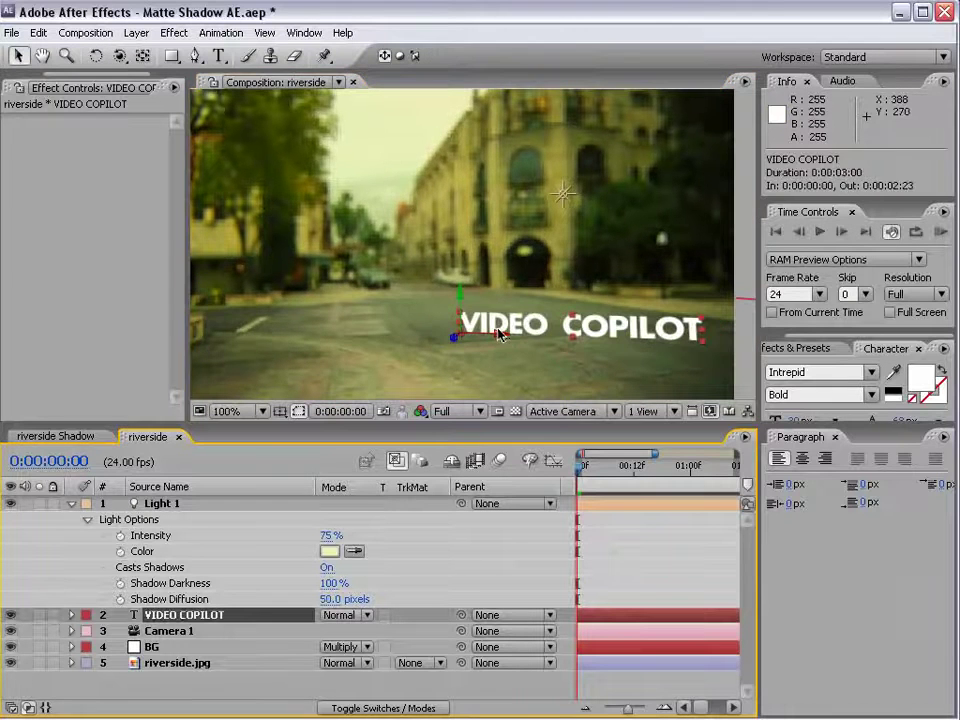
drag(501, 332, 366, 329)
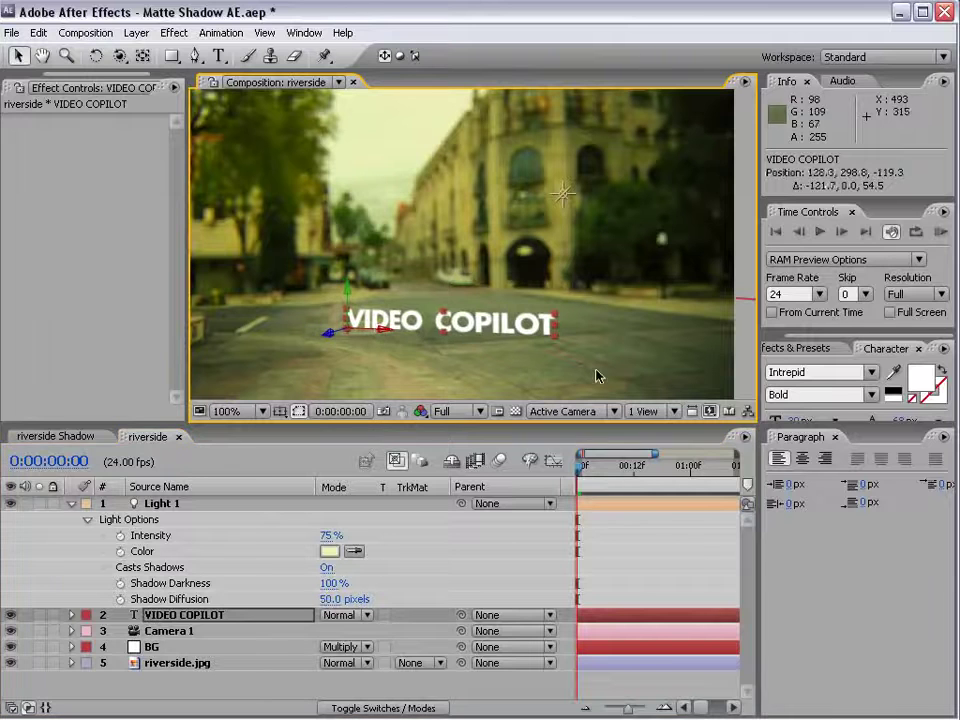
- Using the Top view, move Light 1 in front of the text to about X 142, Z -268
click(566, 411)
click(557, 510)
key(h)
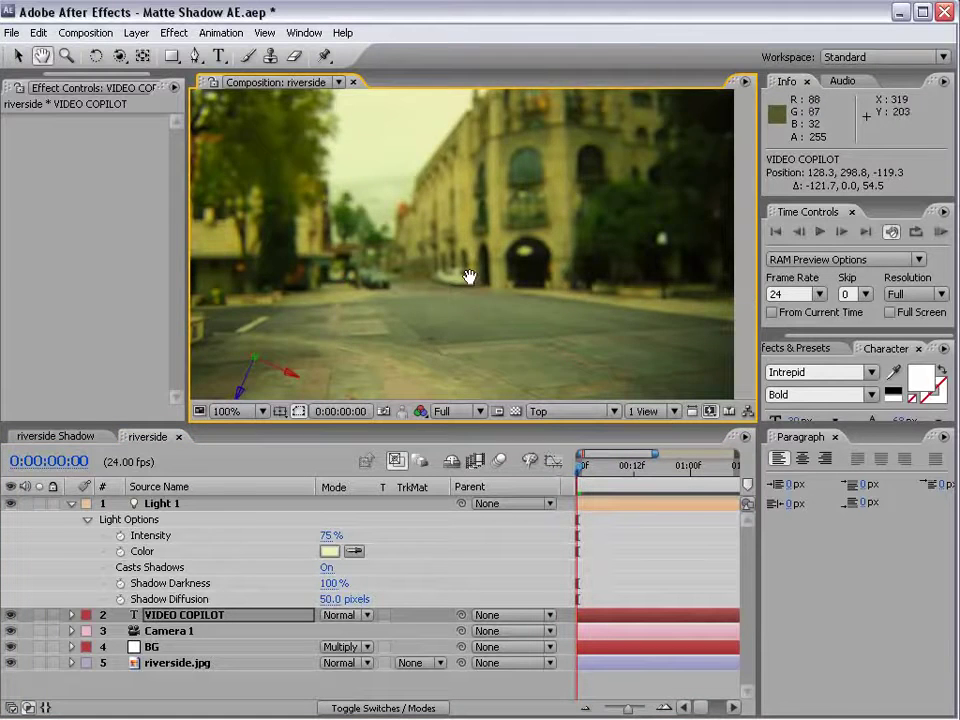
drag(345, 308, 418, 199)
key(comma)
key(v)
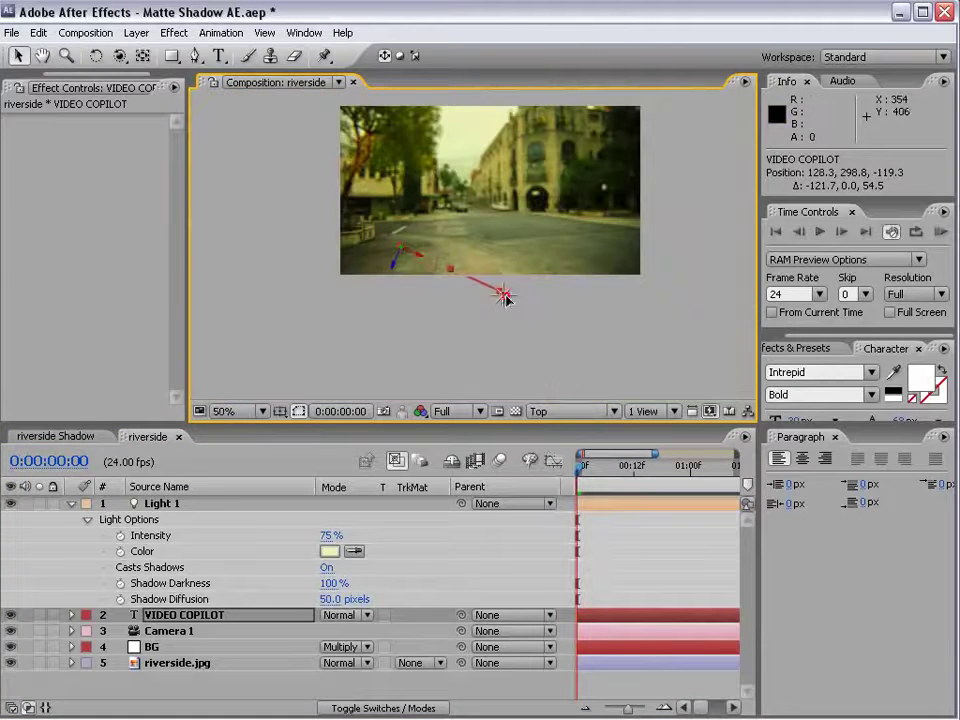
drag(505, 297, 389, 336)
key(period)
key(h)
drag(474, 323, 508, 272)
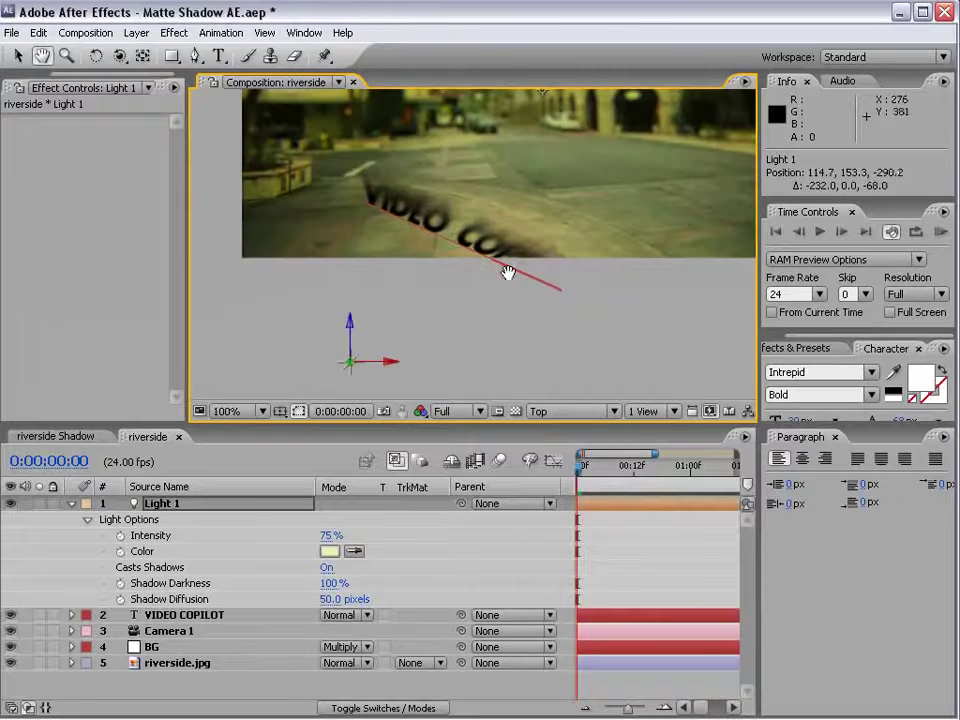
key(v)
drag(333, 331, 380, 345)
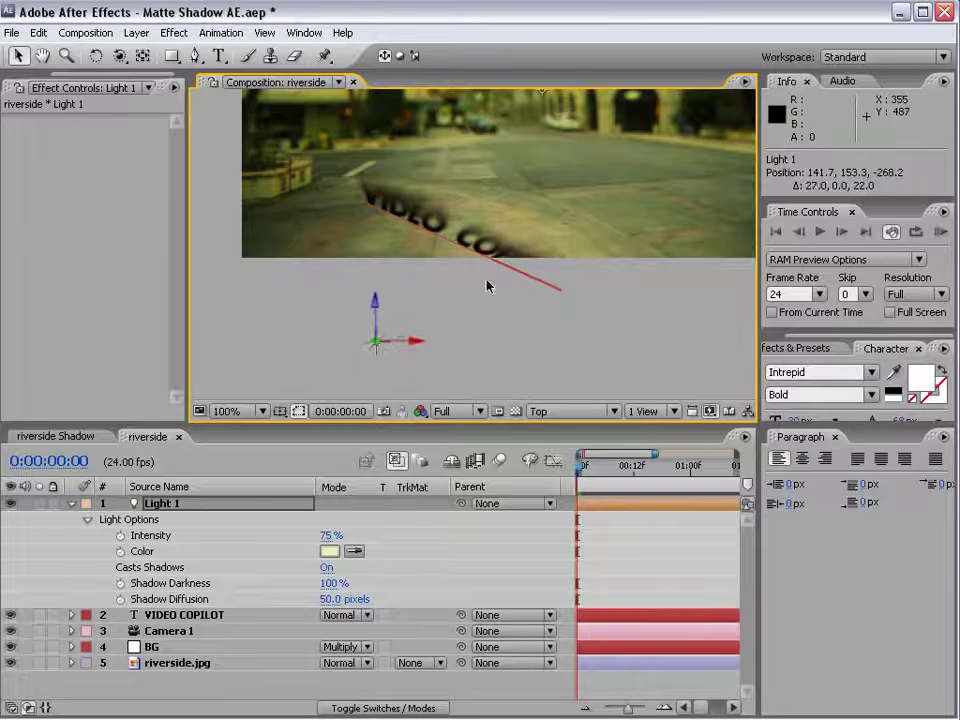
- Return to the Active Camera view and pull Light 1 toward the camera to about Z -392
click(553, 412)
click(551, 430)
scroll(518, 315, up, 4)
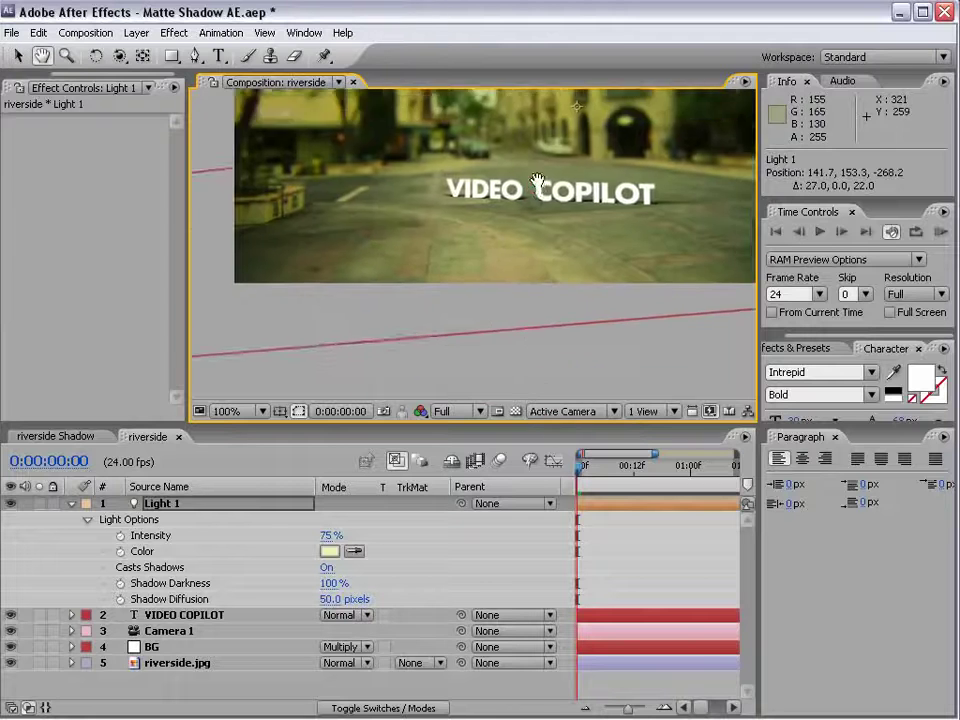
scroll(447, 339, down, 4)
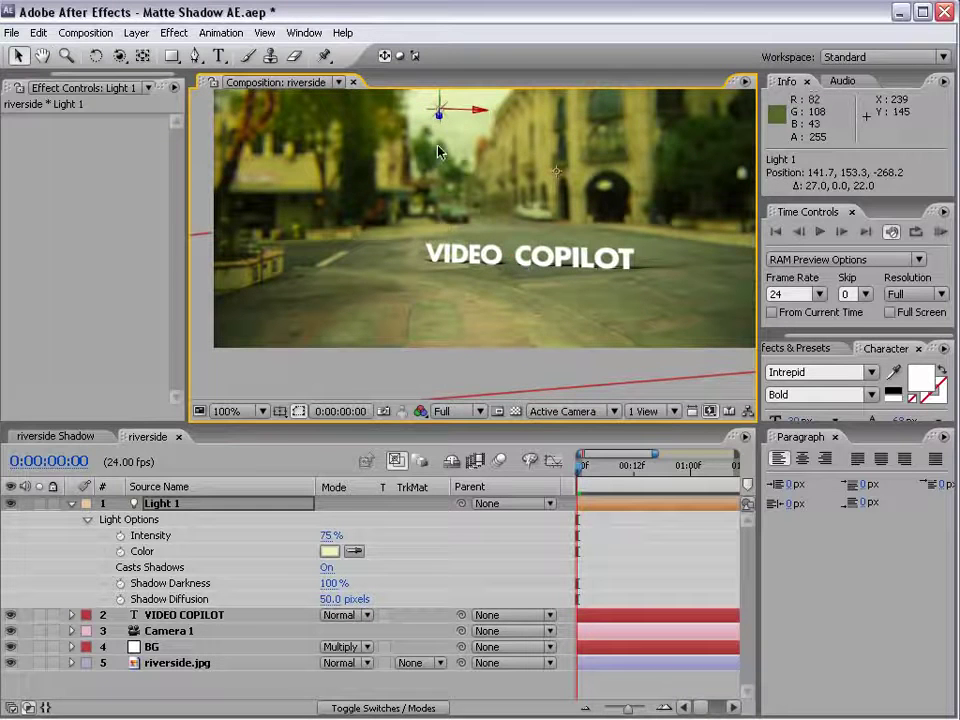
drag(441, 100, 252, 3)
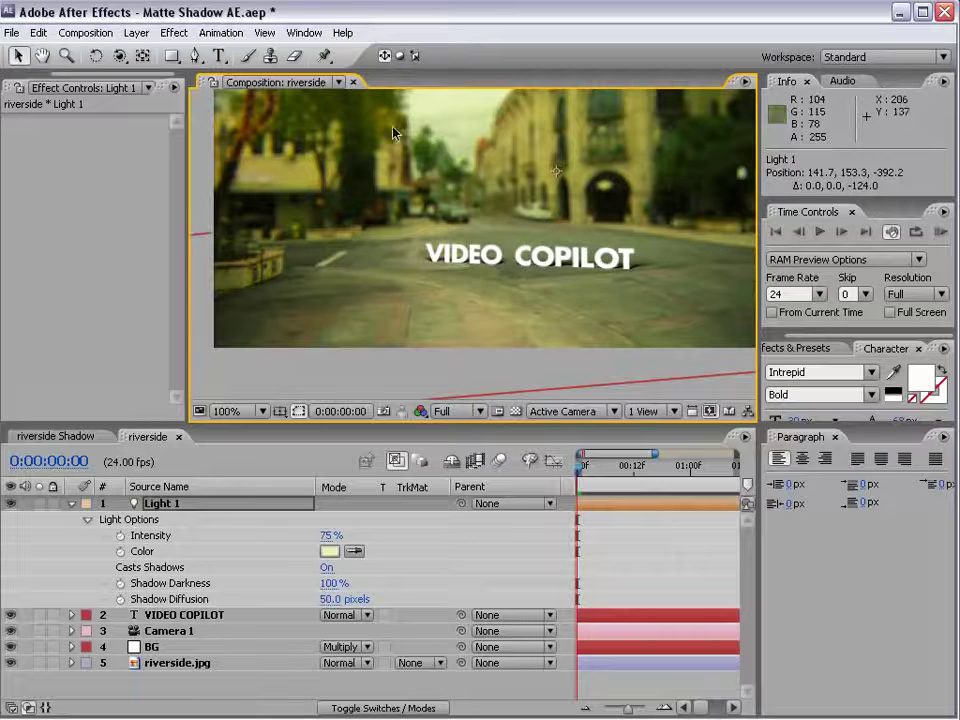
- Nudge the VIDEO COPILOT text vertically so its base meets the street, and scale it up to 136%
click(530, 264)
scroll(549, 304, up, 1)
key(space)
drag(566, 282, 397, 294)
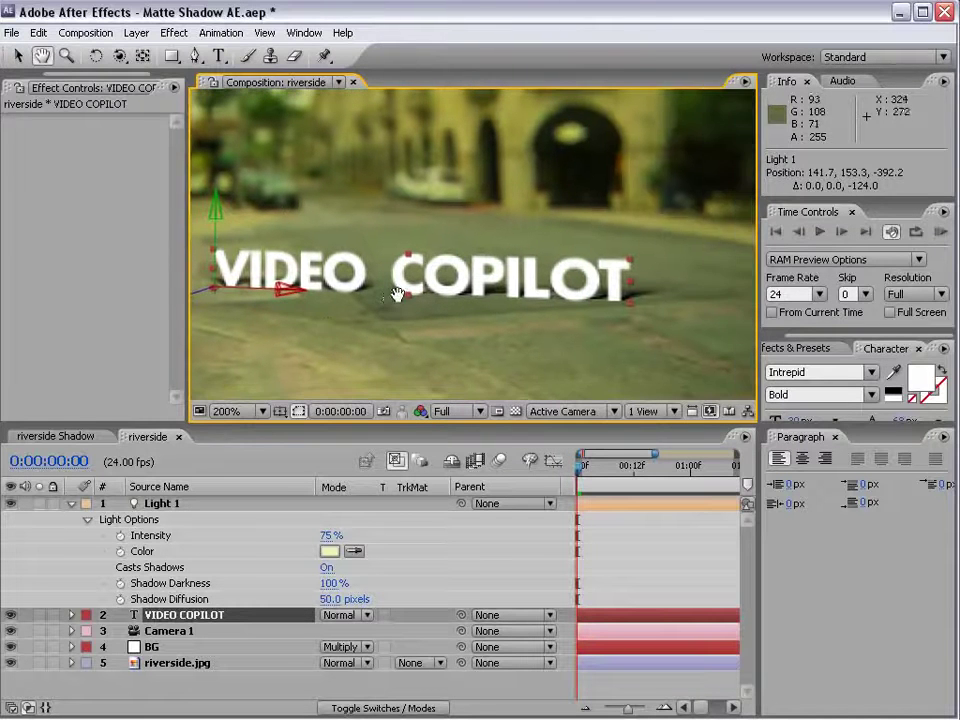
key(v)
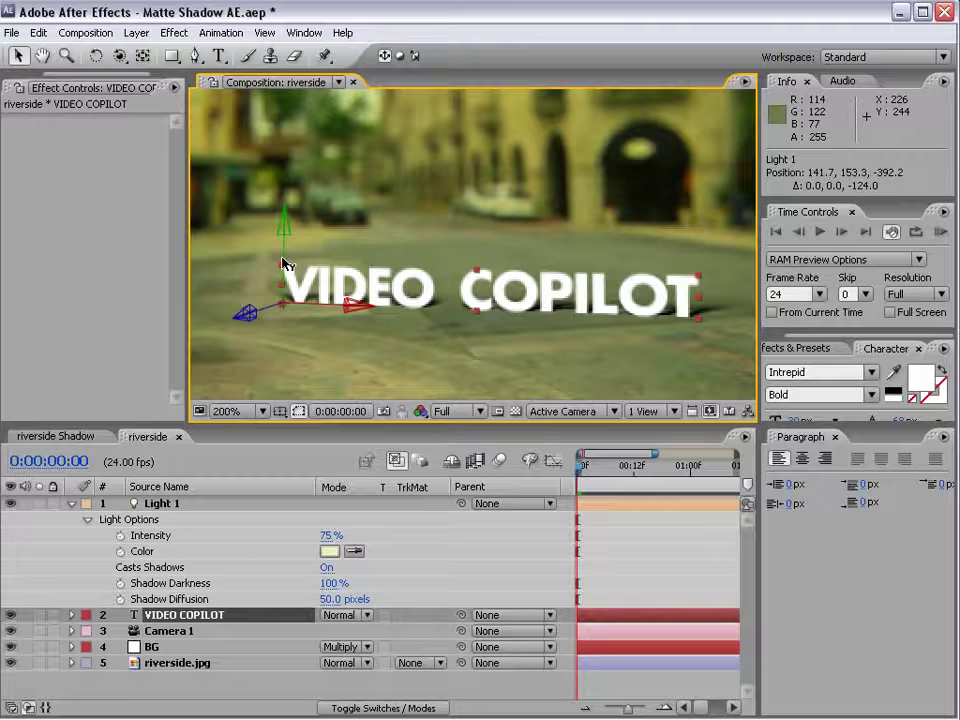
key(Up)
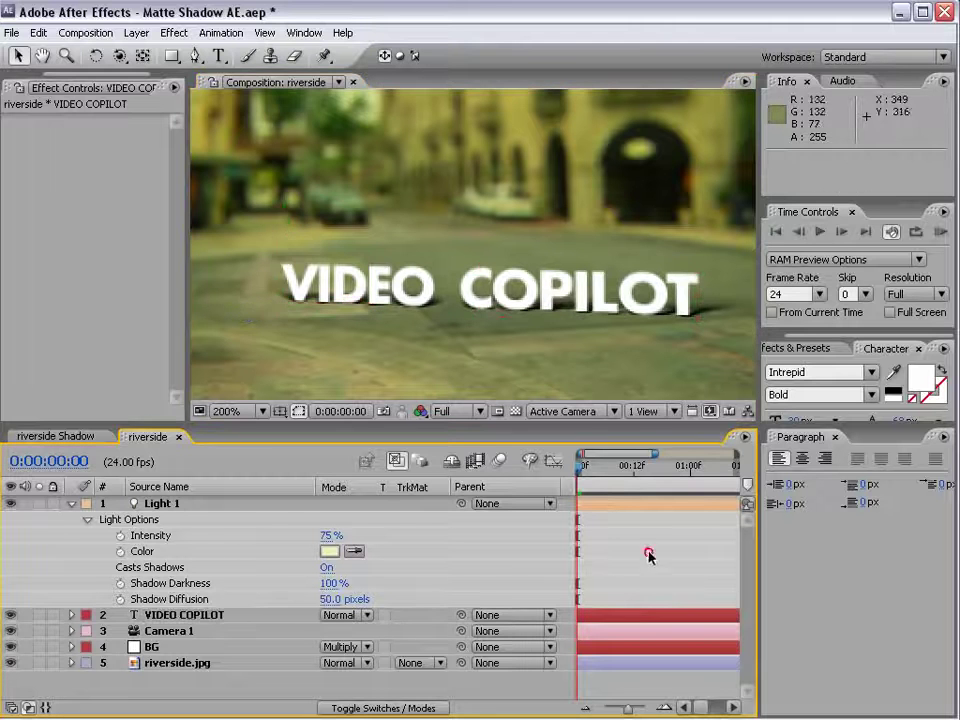
scroll(510, 349, down, 1)
drag(581, 268, 667, 296)
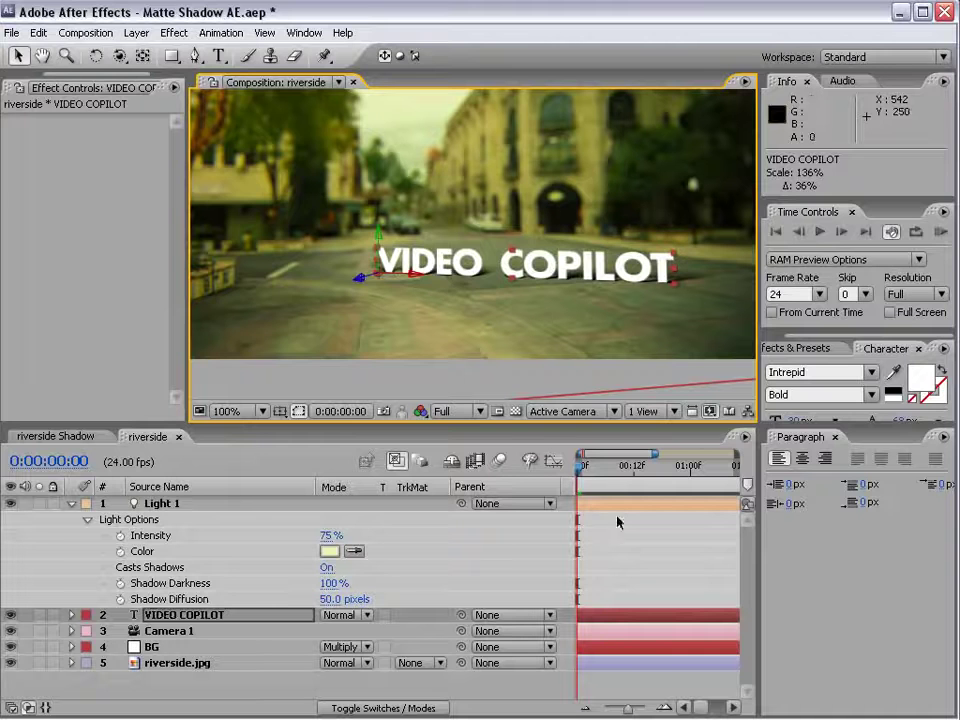
- Apply a Ramp effect to the VIDEO COPILOT text, sampling its end color from the sky and its start color from the building
click(174, 32)
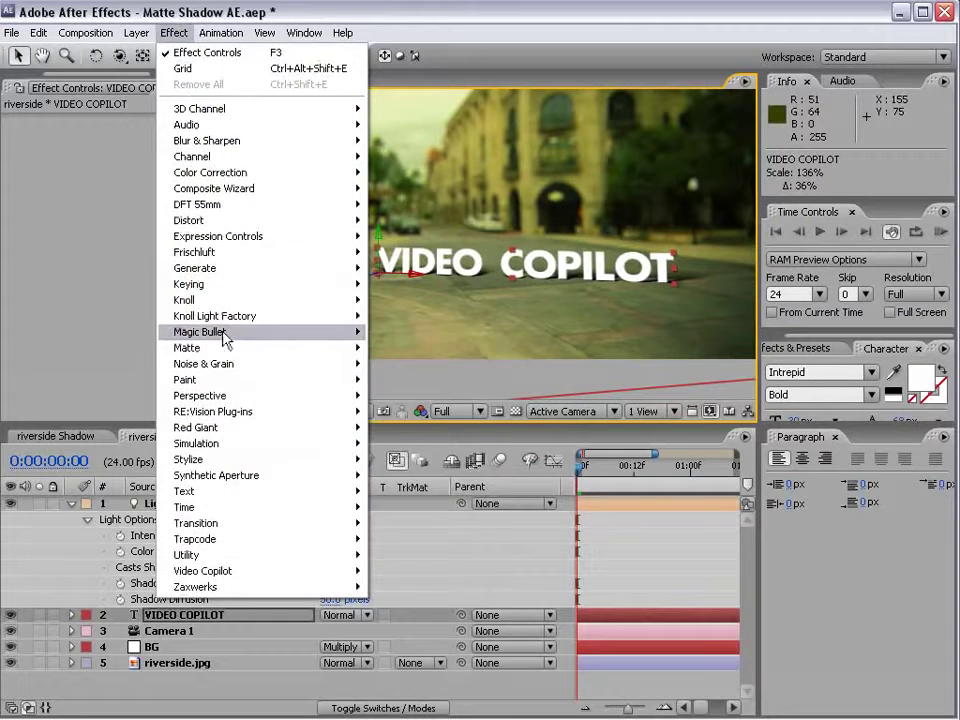
mouse_move(223, 268)
click(420, 602)
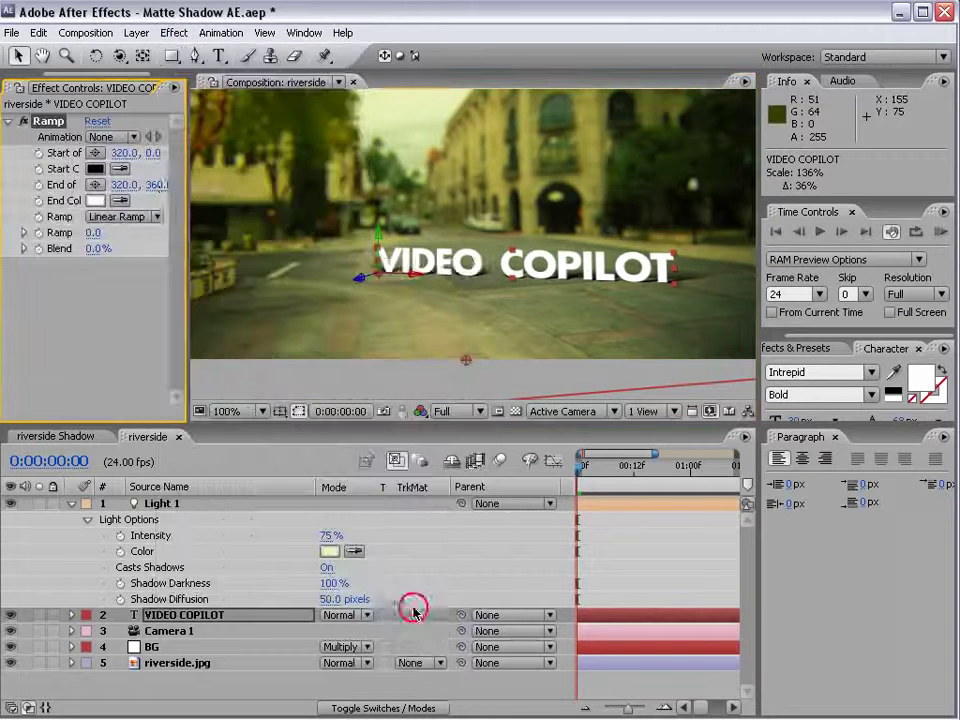
click(119, 200)
click(408, 121)
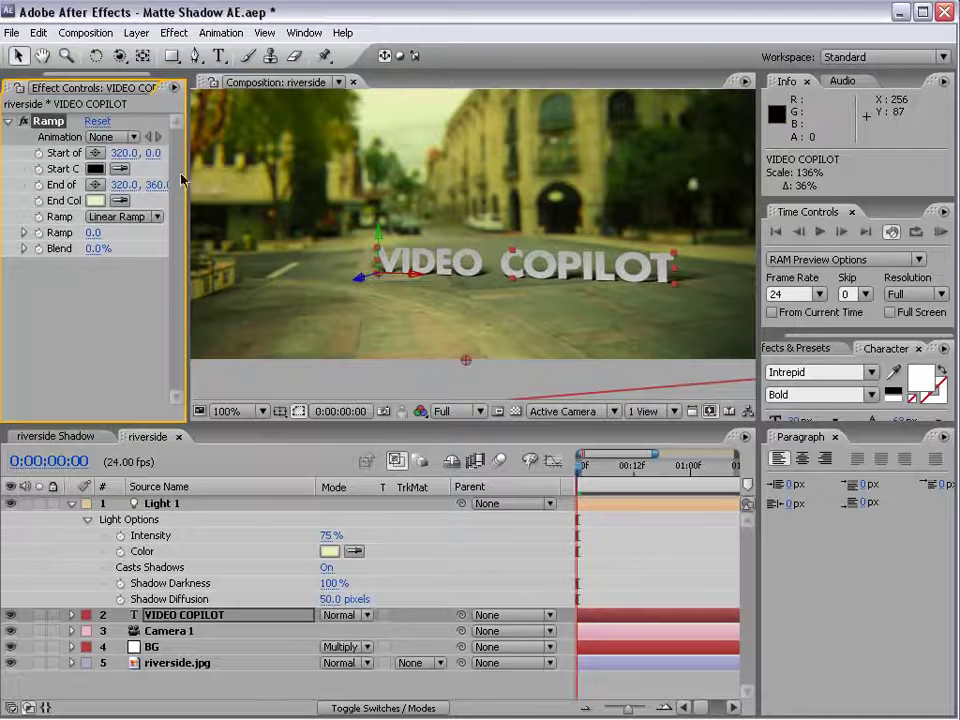
click(119, 169)
click(499, 133)
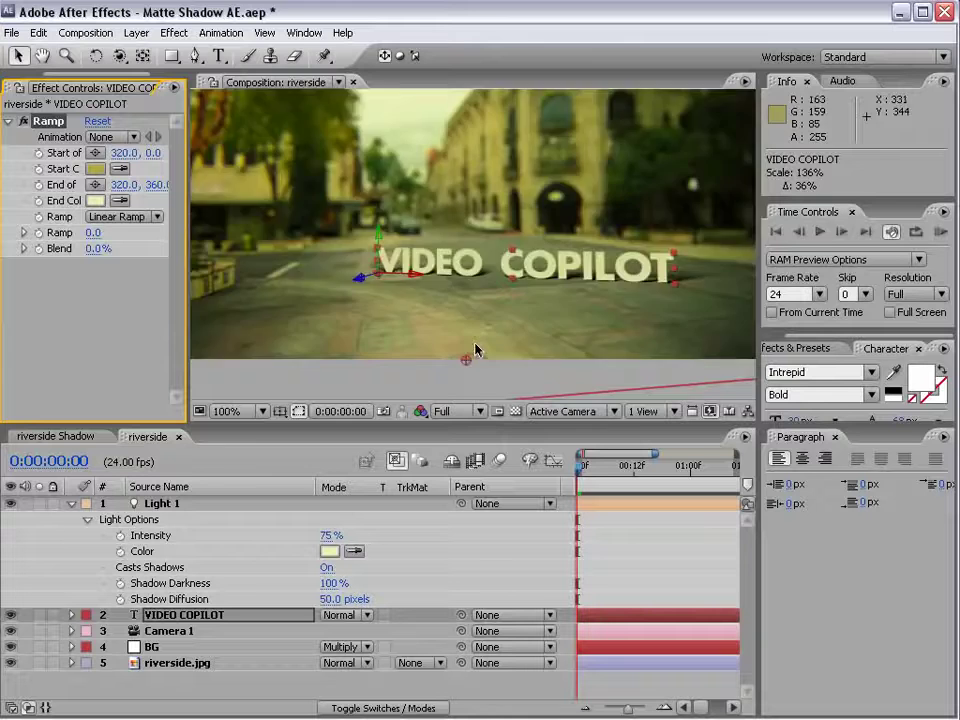
- Move the ramp's start point onto the word VIDEO at about 290, 256 and make it a Radial Ramp
key(comma)
drag(469, 132, 455, 252)
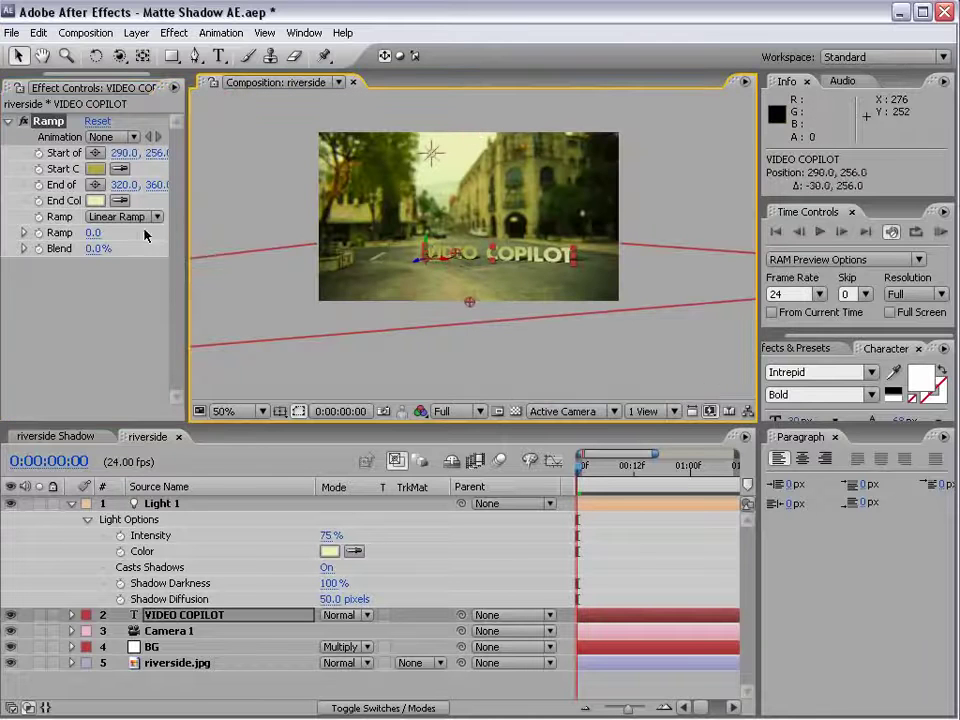
click(118, 216)
click(125, 236)
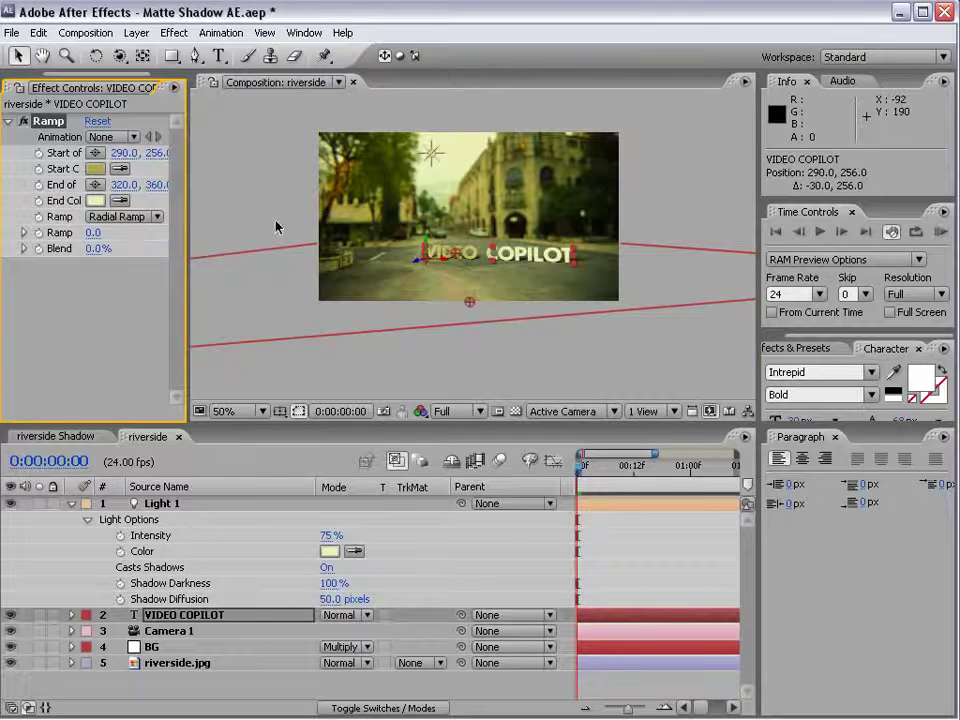
- Copy the ramp's olive start color to its end color and set the start color to pale yellow EEE595
click(119, 202)
click(95, 168)
click(95, 168)
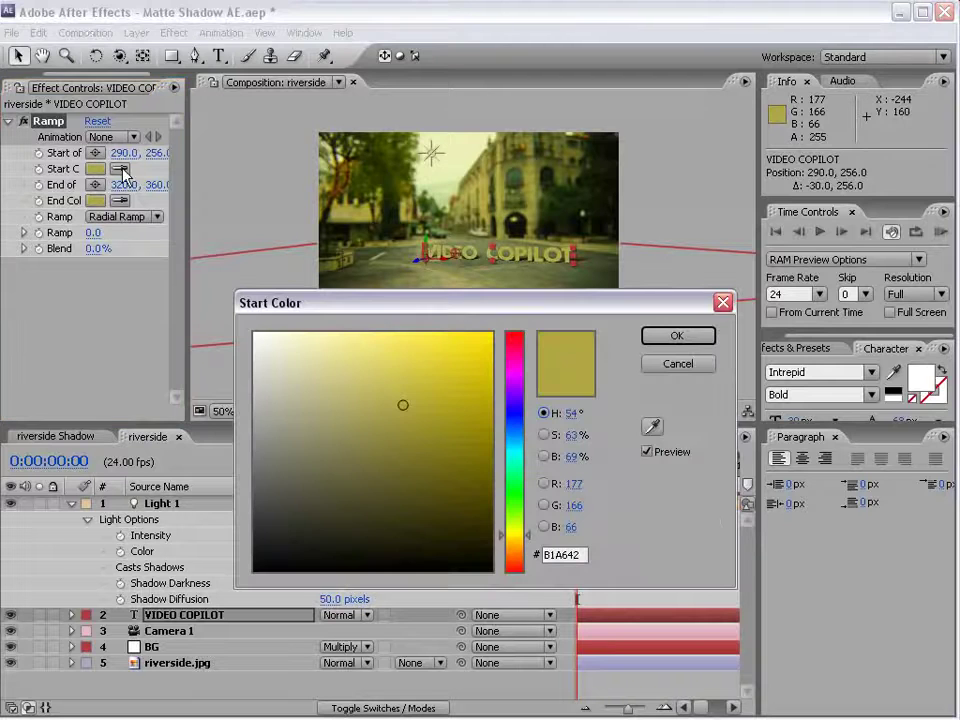
drag(370, 372, 342, 347)
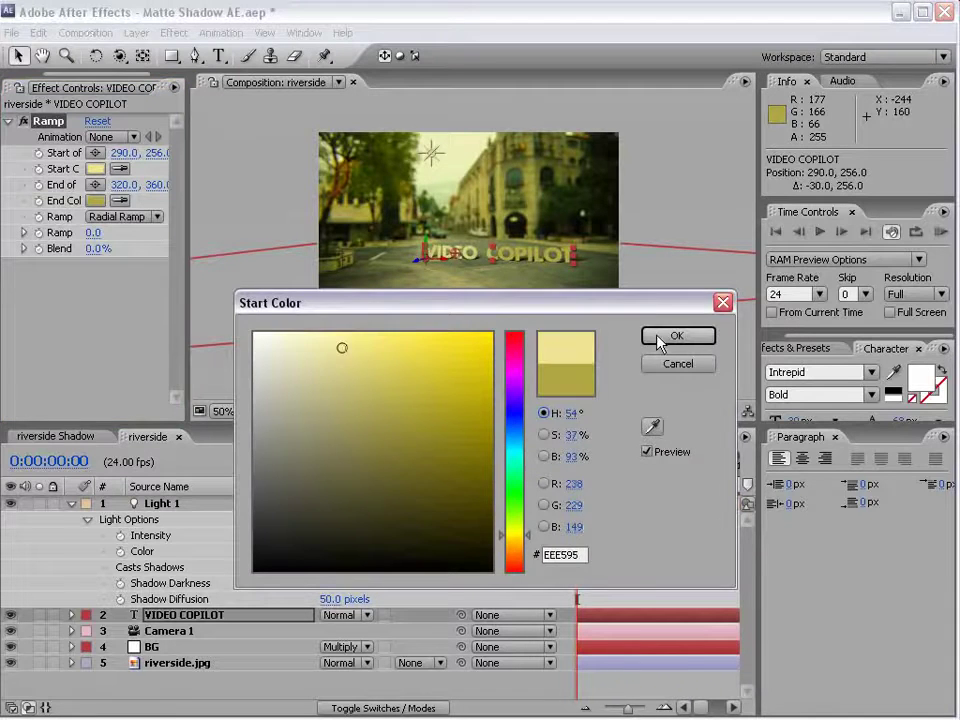
click(663, 339)
- Reposition the ramp's end point at about 531, 395 and its start point at about 316, 260
key(period)
drag(465, 358, 663, 391)
drag(439, 264, 464, 268)
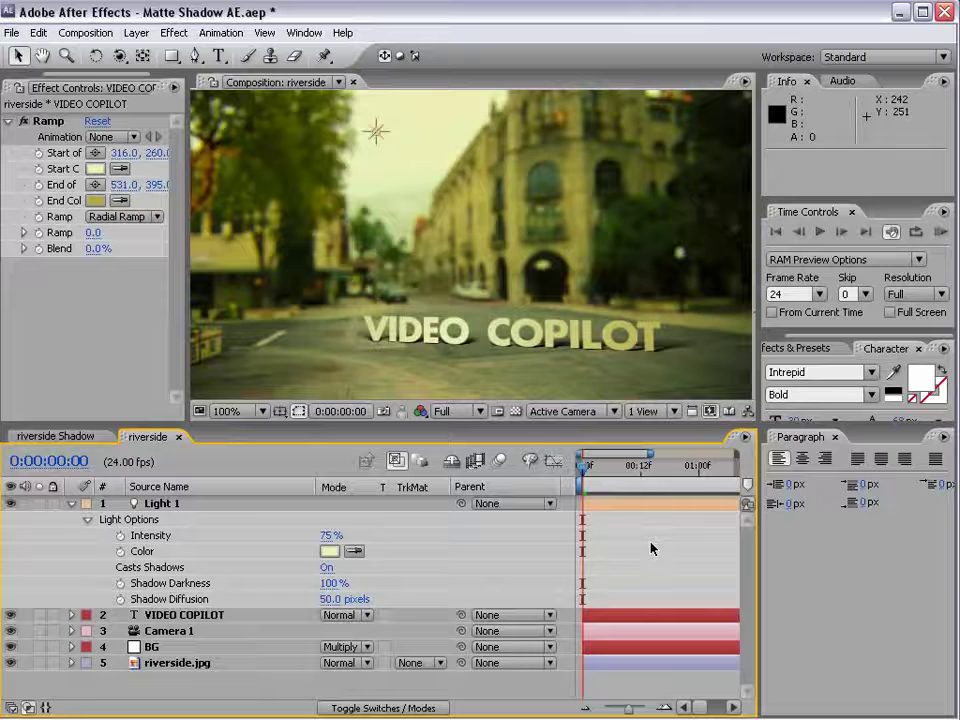
- Try raising the VIDEO COPILOT text 17 pixels above the ground to preview its floating shadow, and undo the move
click(183, 615)
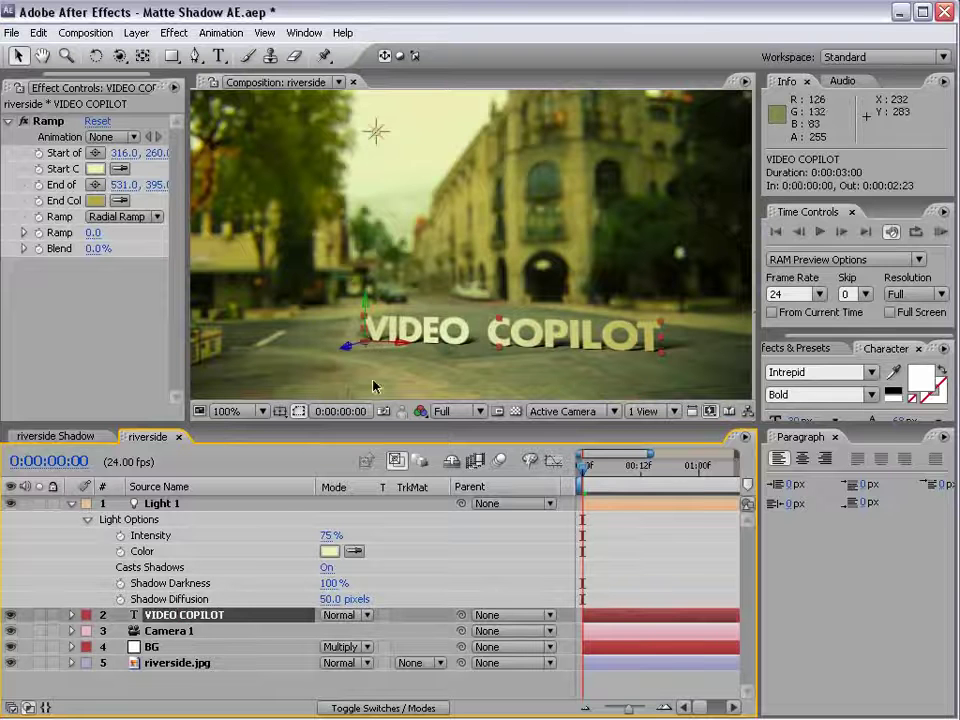
drag(368, 330, 366, 313)
click(563, 540)
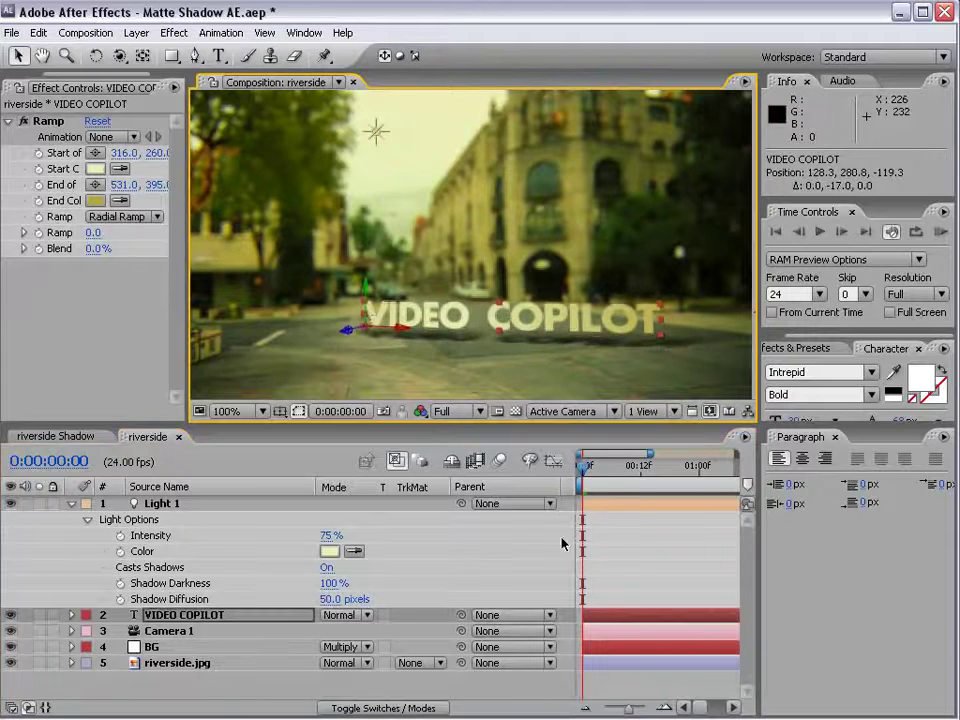
key(grave)
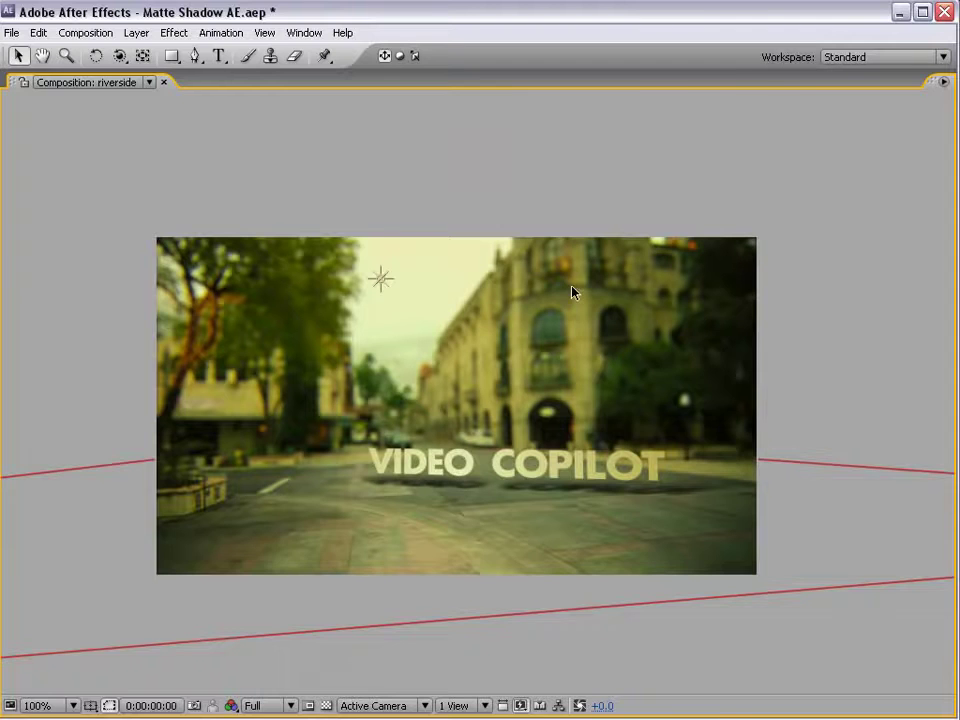
key(grave)
key(comma)
key(ctrl+z)
key(period)
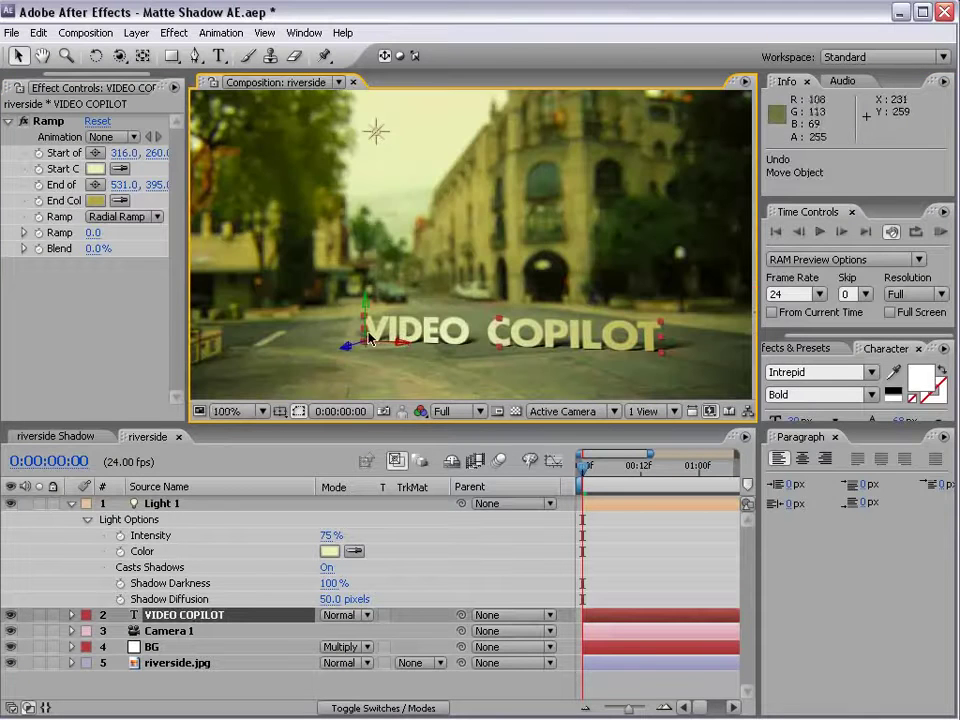
- Duplicate the VIDEO COPILOT text layer and rotate the copy around its vertical axis to about 88° Y orientation
click(179, 614)
key(ctrl+d)
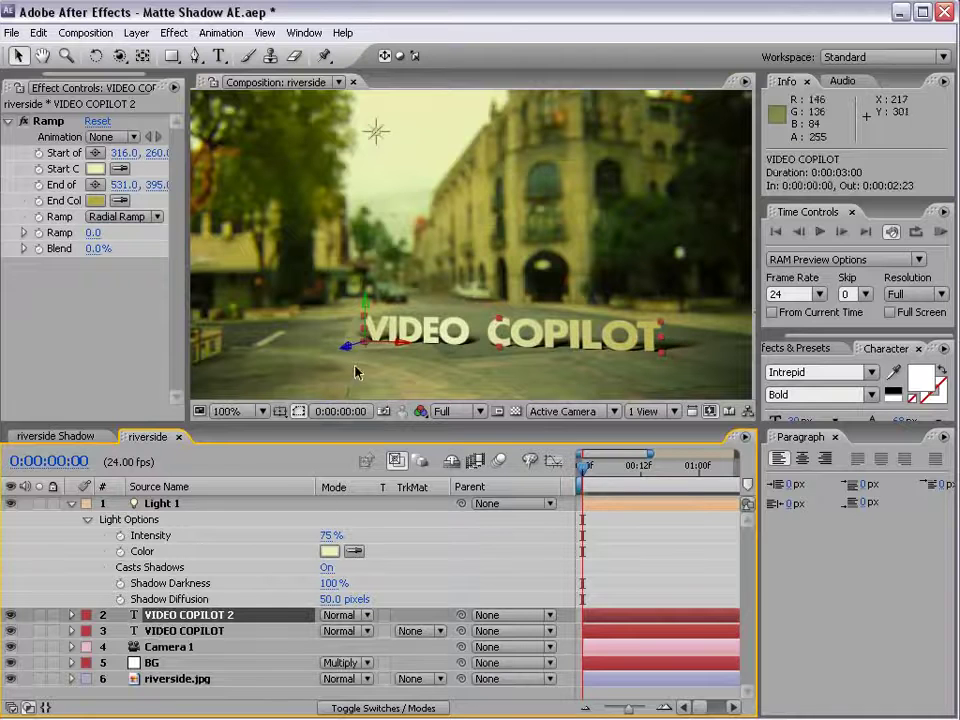
key(w)
drag(369, 314, 301, 338)
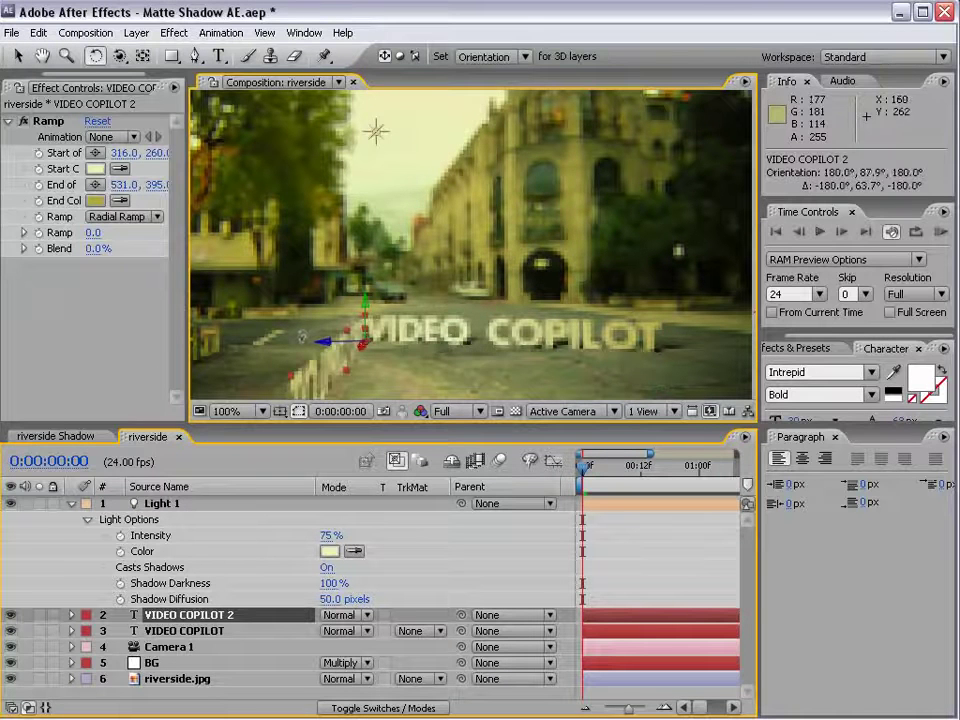
key(v)
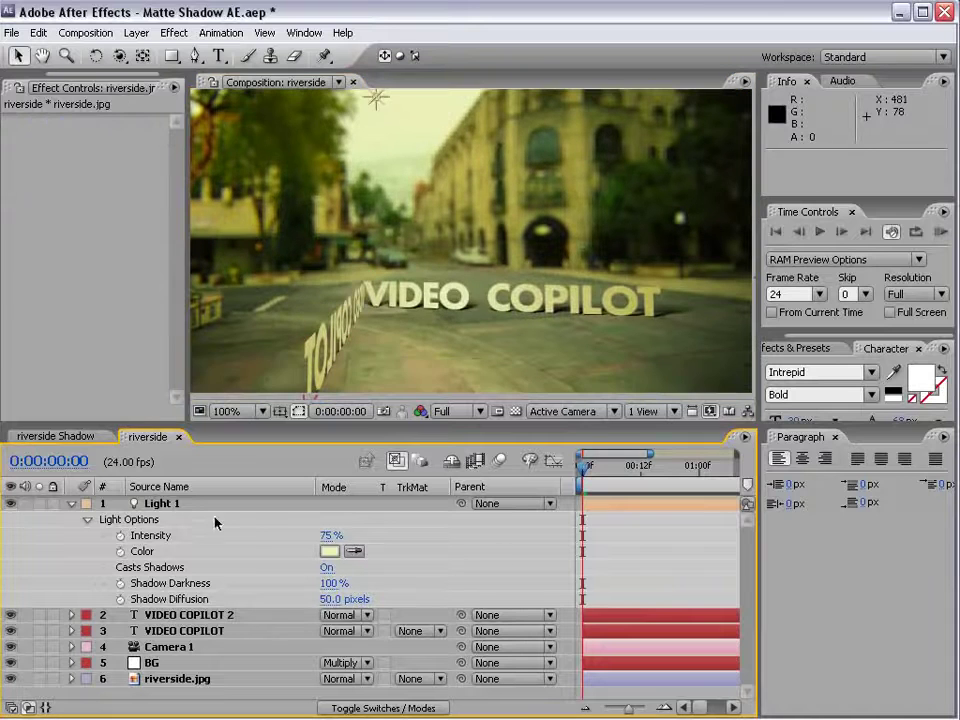
- Move Light 1 sideways along its X axis to about X 260
click(208, 505)
drag(416, 107, 486, 193)
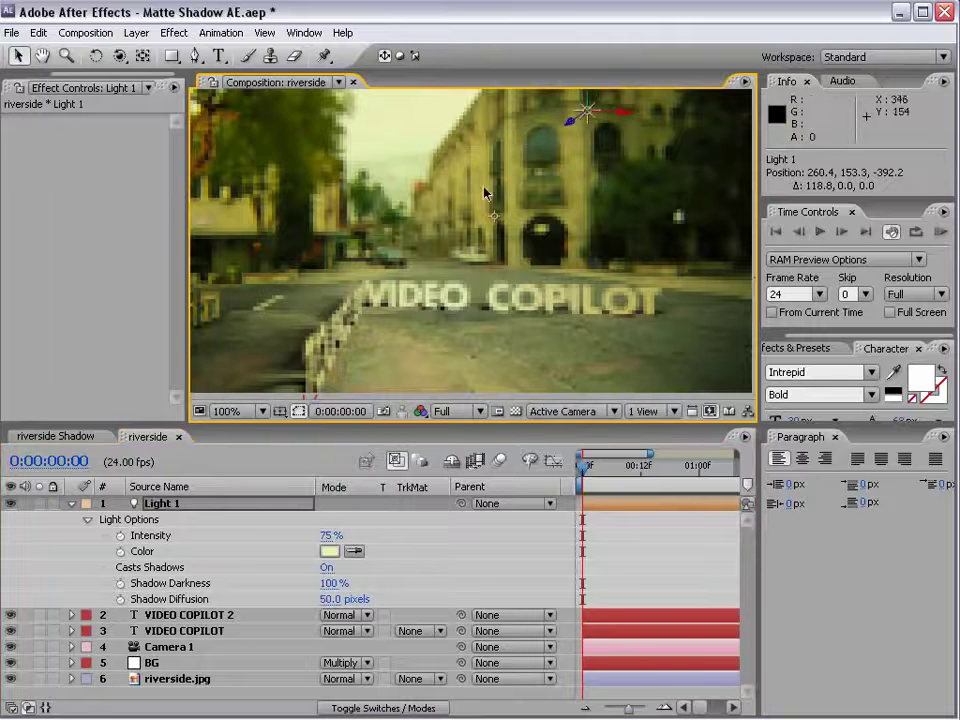
- Scale the original VIDEO COPILOT text down to about 112% and shift it right, away from the rotated copy
click(412, 308)
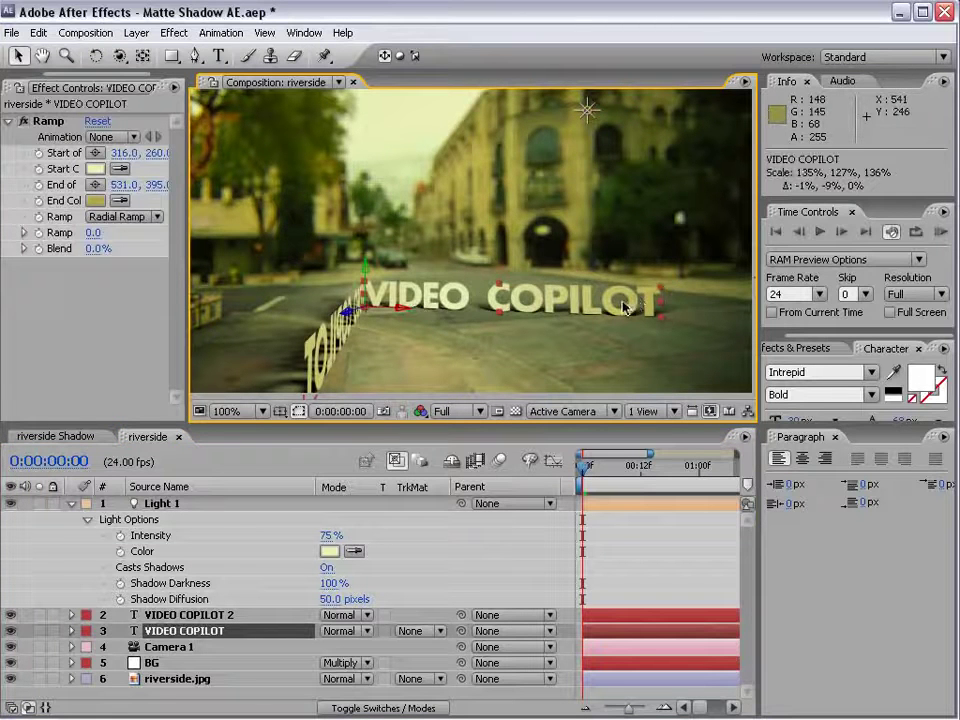
drag(625, 307, 634, 295)
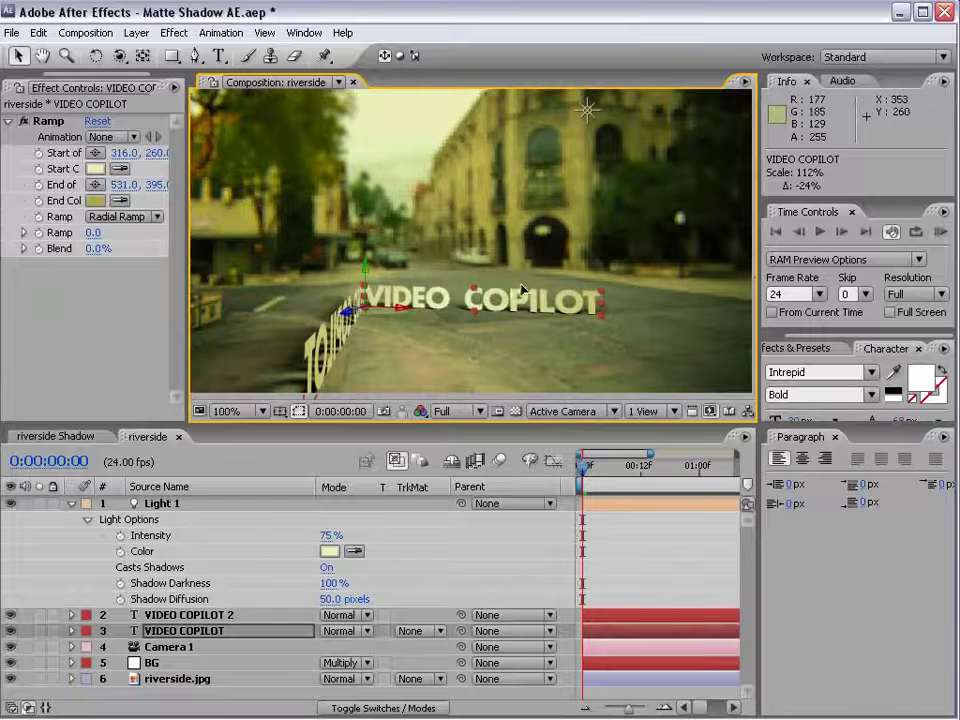
drag(522, 290, 554, 294)
key(ctrl+z)
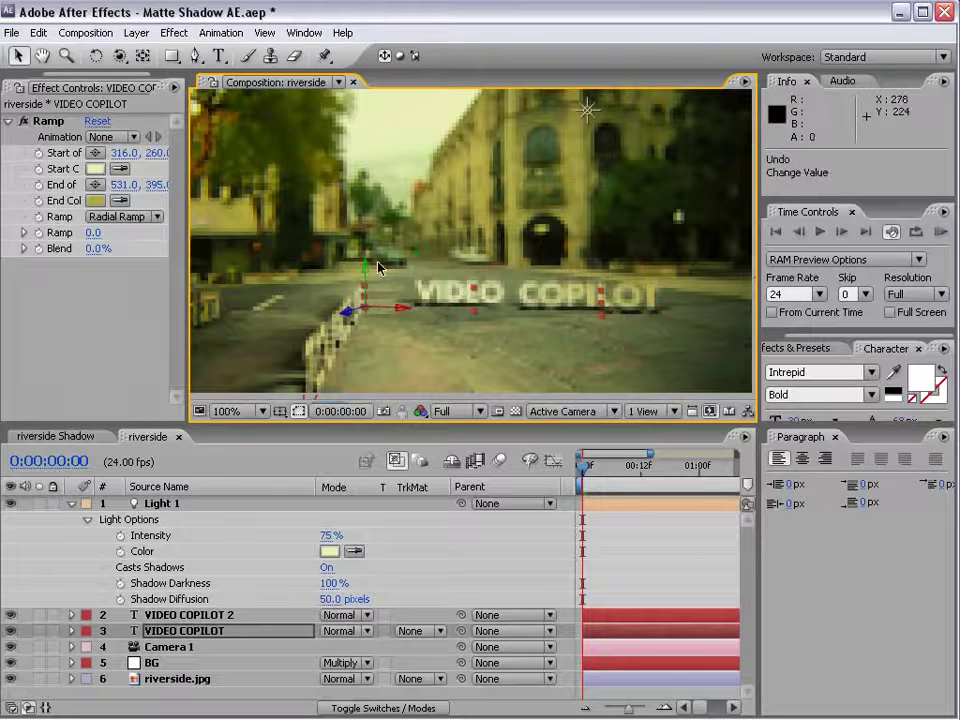
drag(396, 311, 449, 336)
click(636, 551)
- Enlarge the composition view and rotate the VIDEO COPILOT 2 copy around its vertical axis until its mirrored lettering opens toward the camera
key(space)
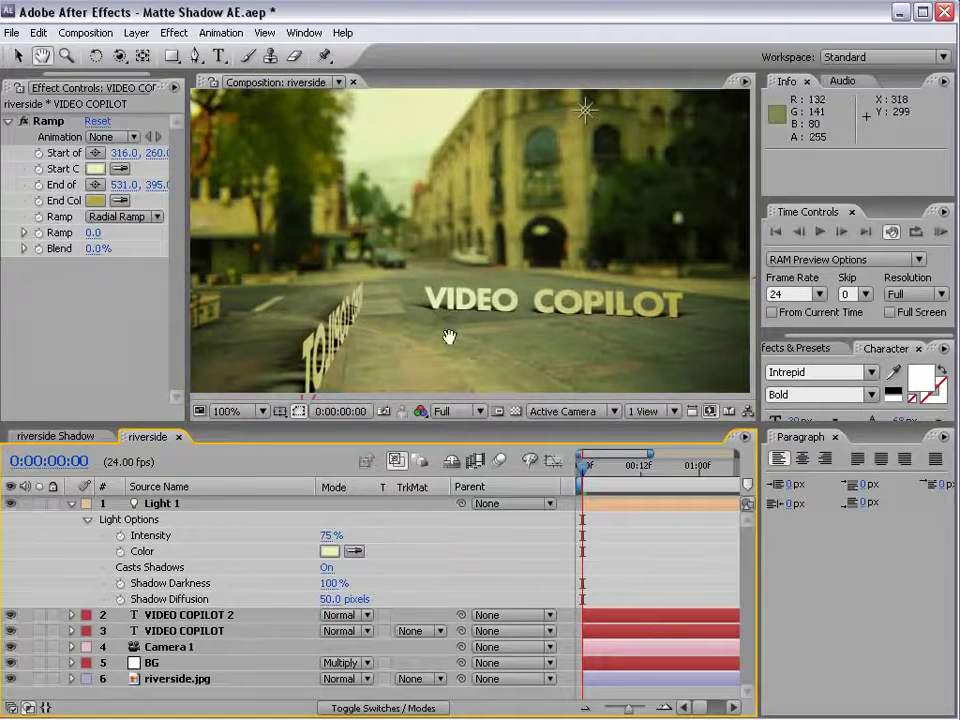
key(grave)
click(303, 465)
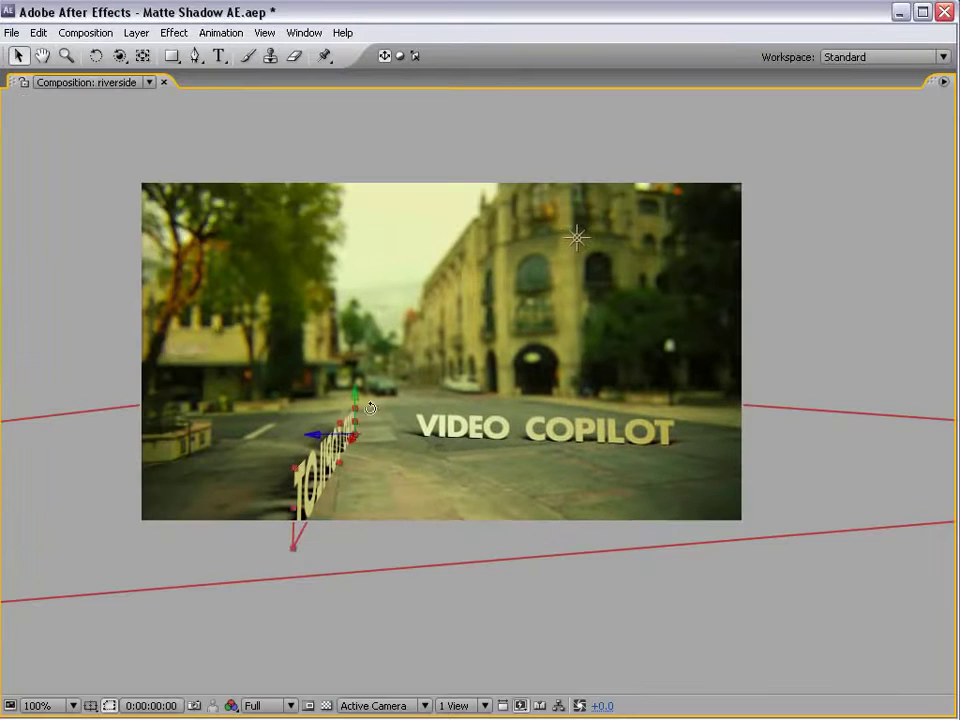
key(w)
drag(349, 410, 349, 411)
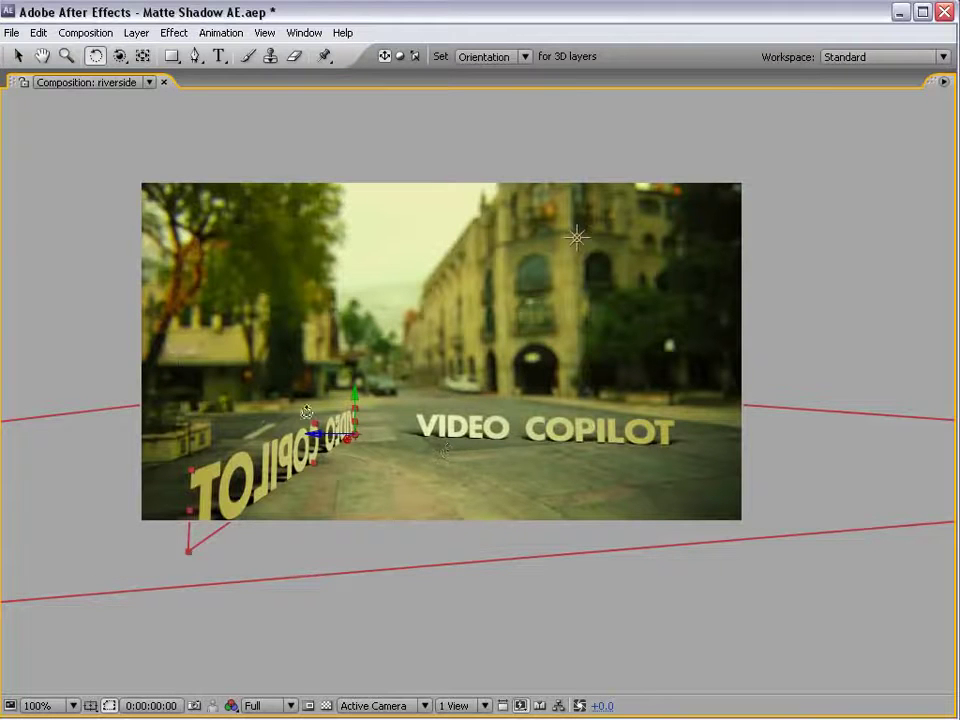
- Replace the wording of the original VIDEO COPILOT text with GUNNERSON
click(219, 55)
drag(533, 426, 575, 430)
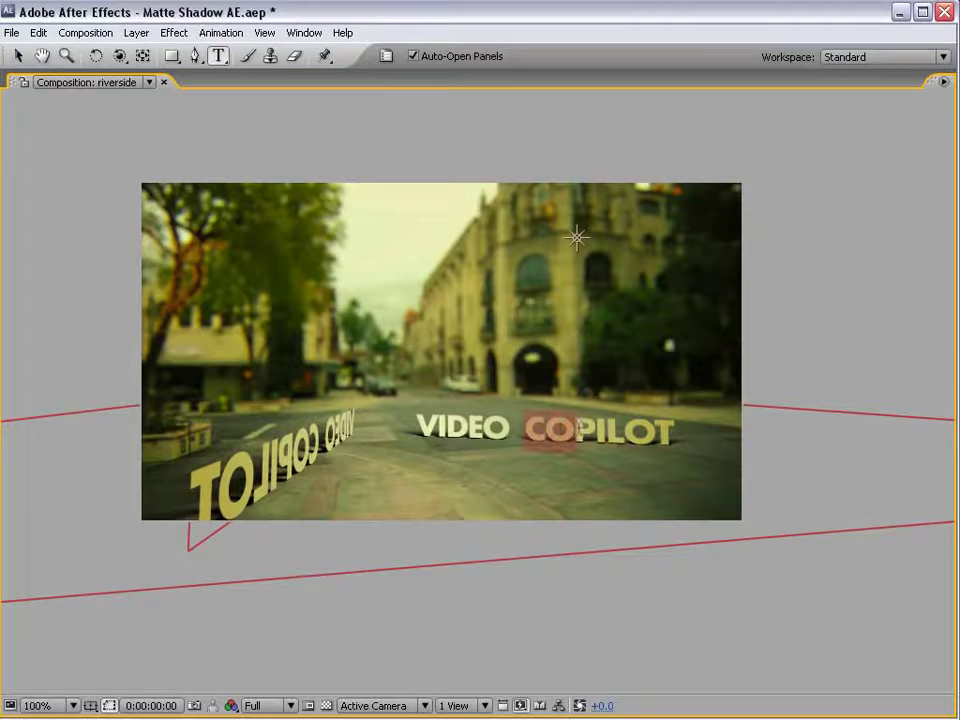
key(ctrl+a)
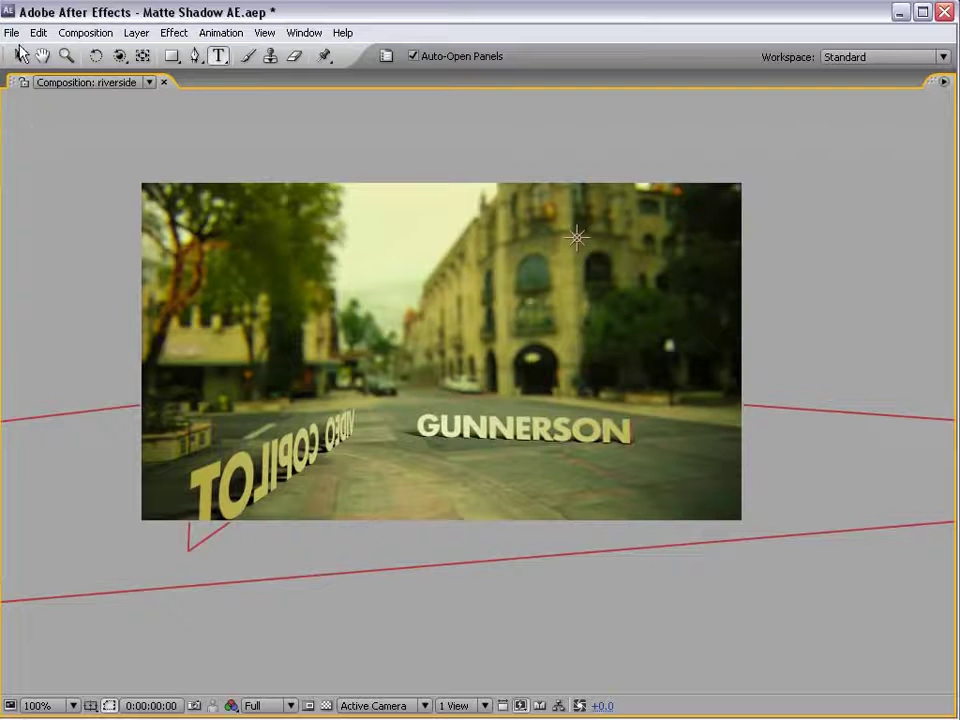
click(20, 54)
click(578, 150)
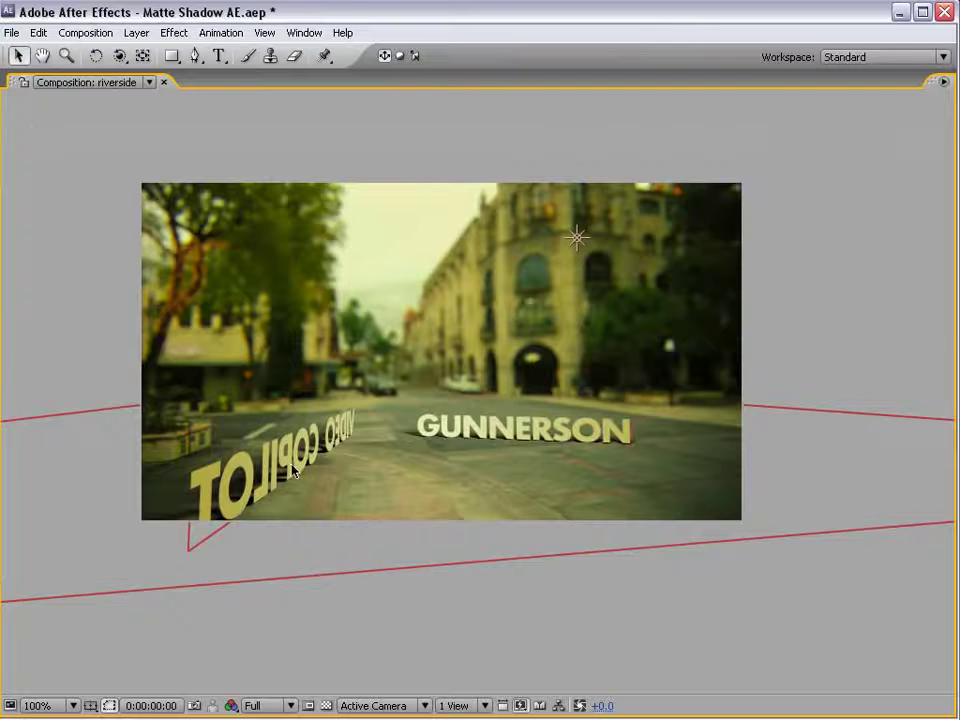
- Rotate the VIDEO COPILOT 2 text around its vertical axis so it runs toward the camera with its lettering reading forward
key(w)
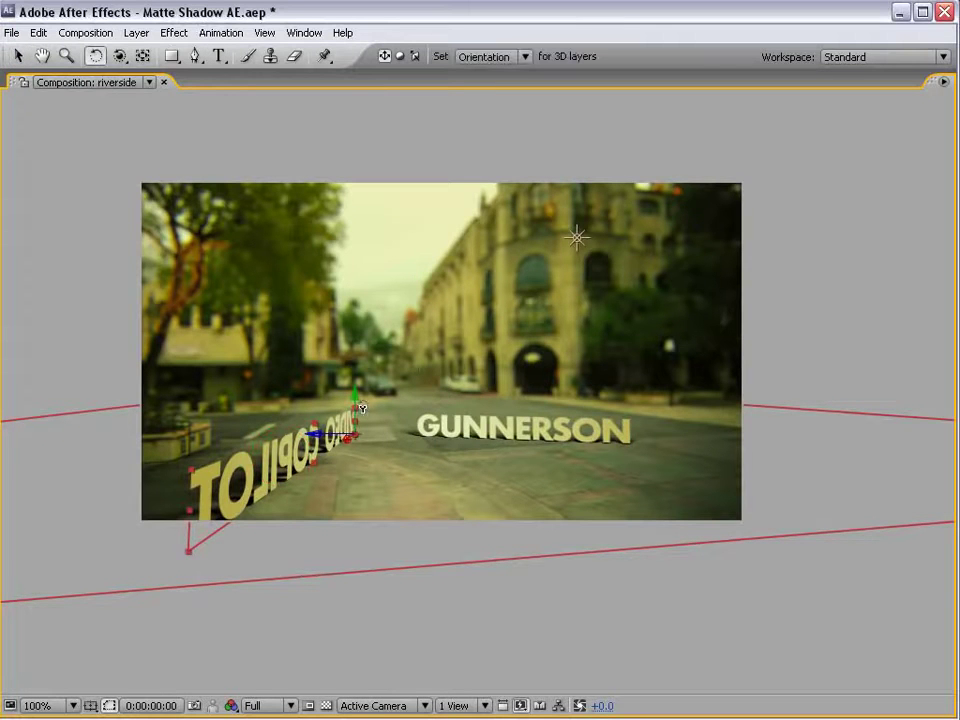
drag(361, 407, 369, 406)
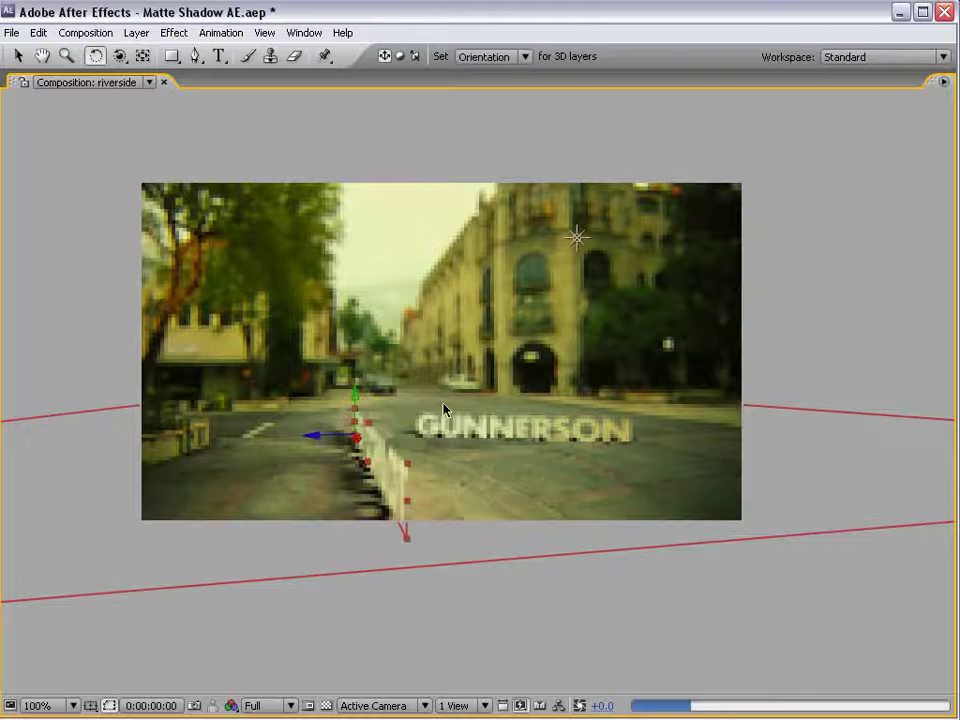
key(v)
click(642, 583)
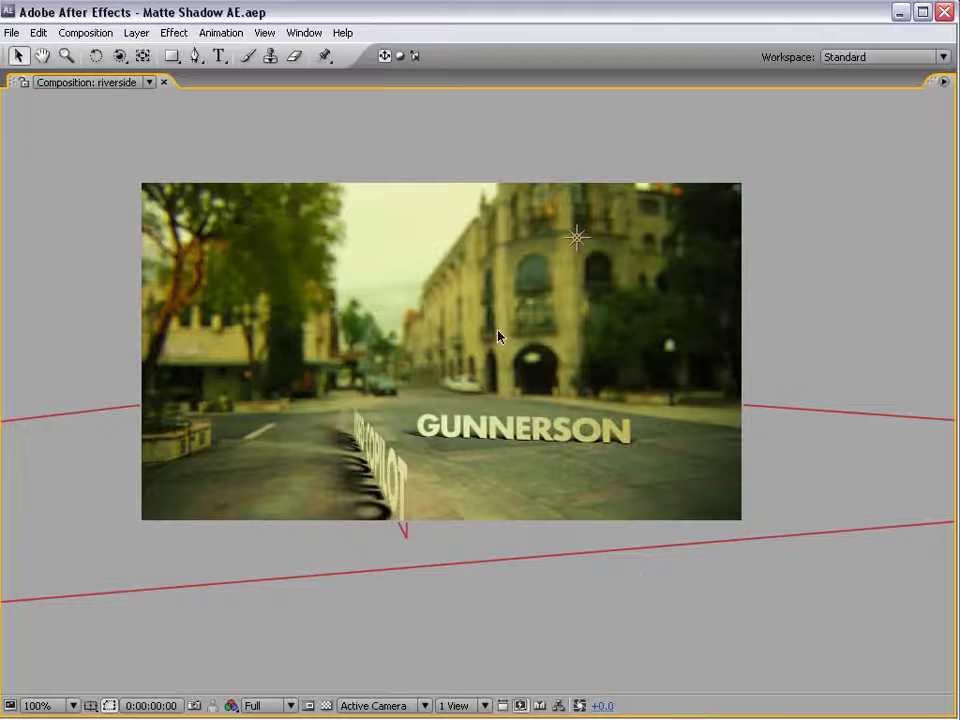
- Turn the GUNNERSON text to face the camera farther back on the street, and save the project
key(w)
drag(427, 412, 304, 353)
key(ctrl+z)
key(v)
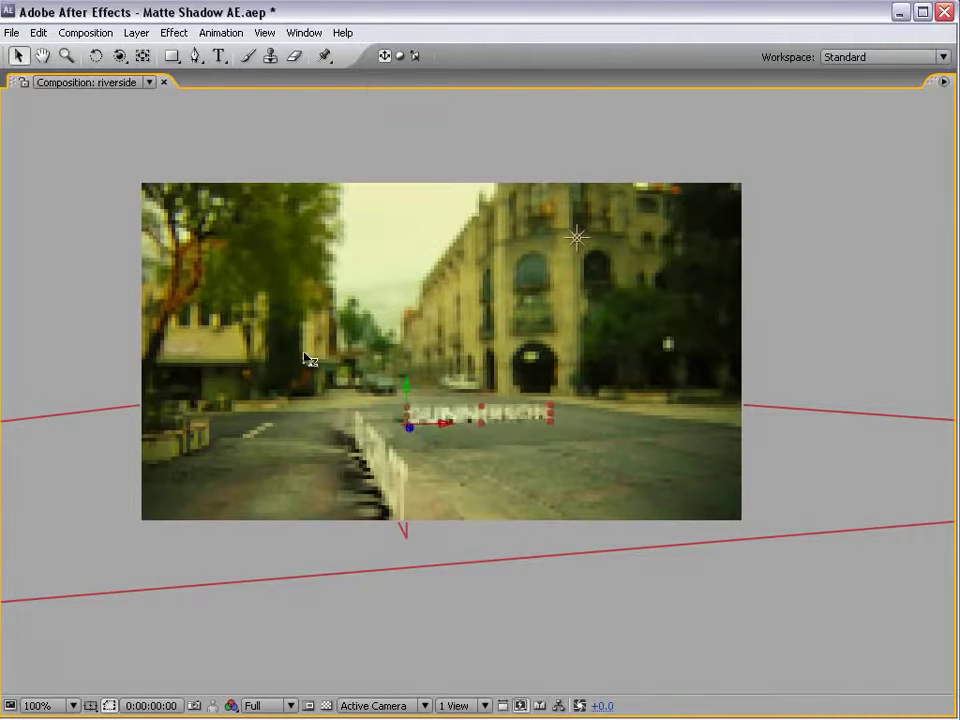
key(ctrl+s)
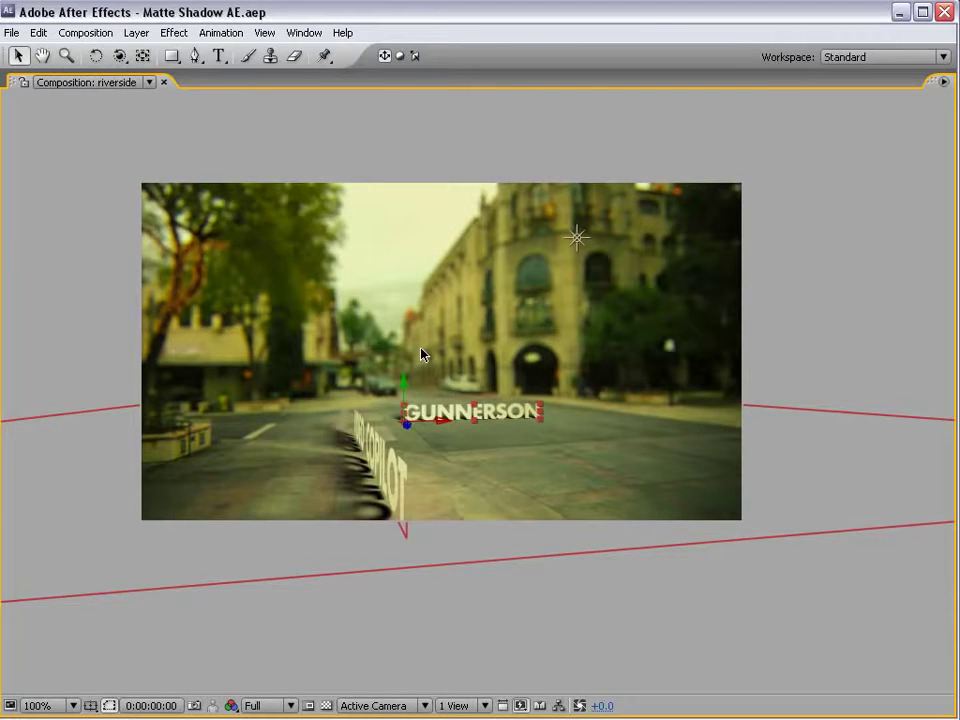
- Restore the full panel layout and collapse the open properties of all layers in the timeline
key(grave)
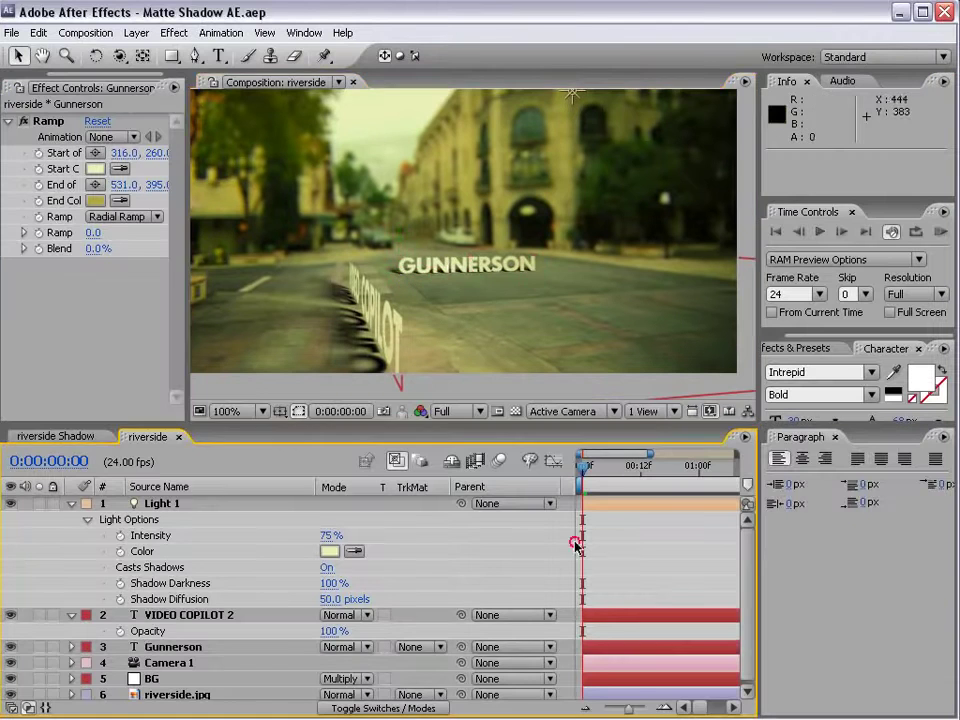
key(ctrl+a)
click(71, 504)
click(212, 641)
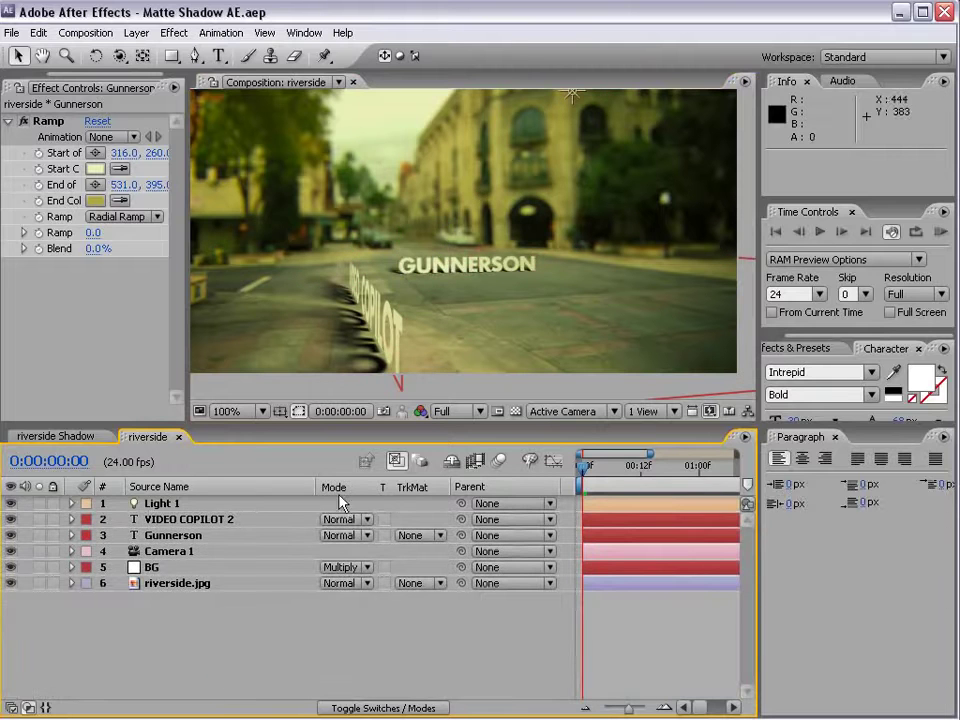